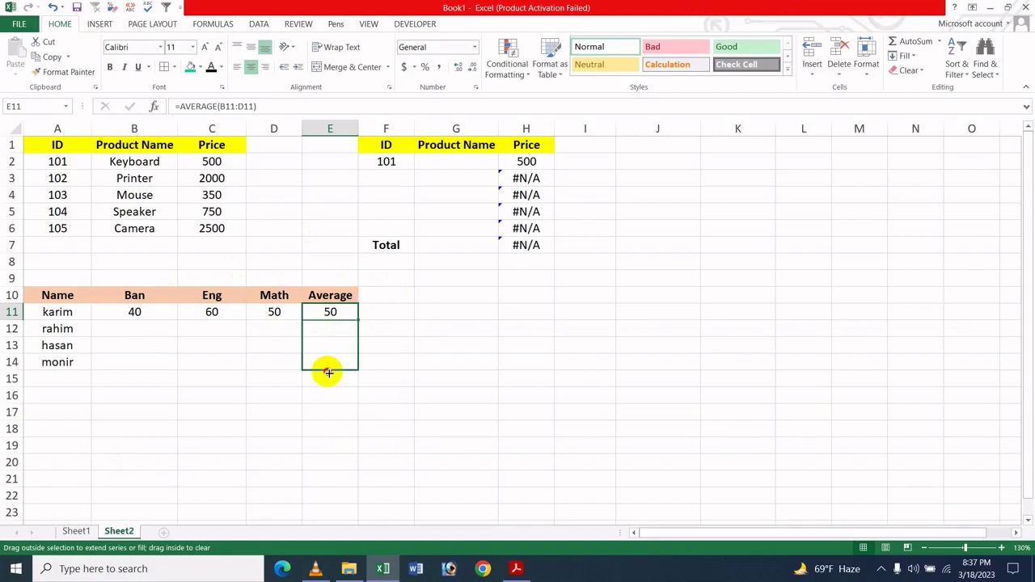
Step: Enter the marks 50, 60 and 40 in B12:D12 under Ban, Eng and Math
left_click(137, 327)
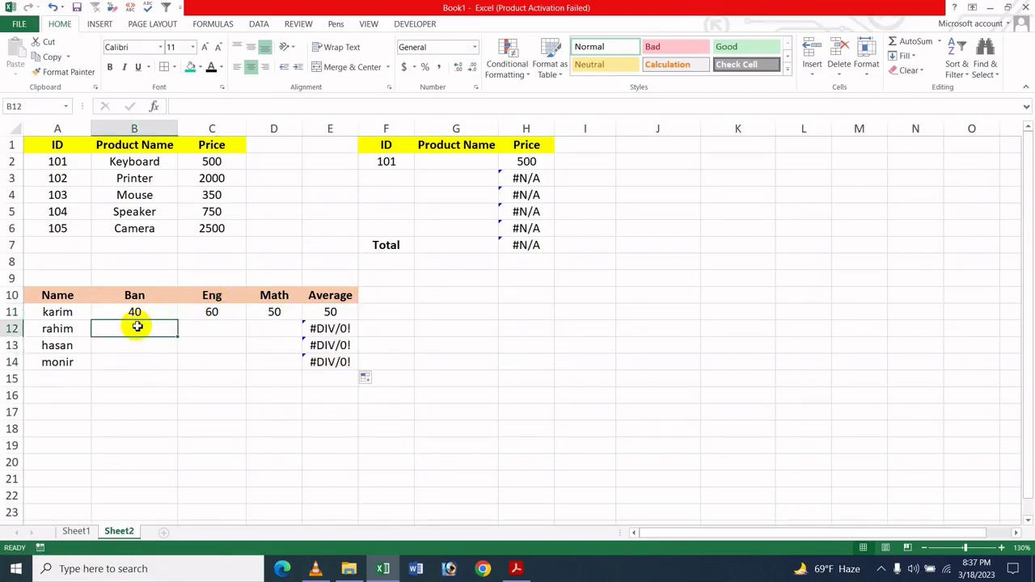
type("50")
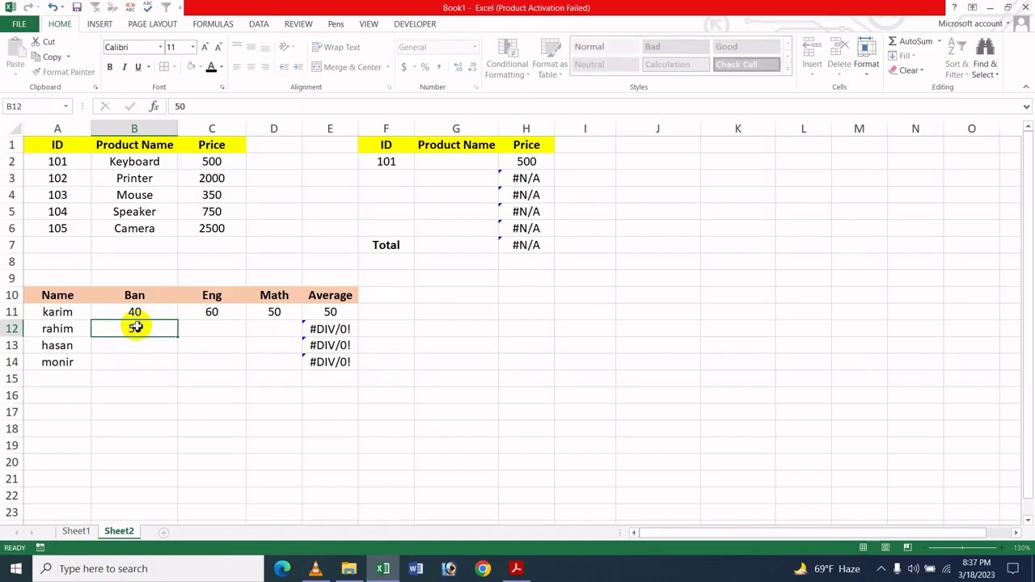
key("Tab")
type("6")
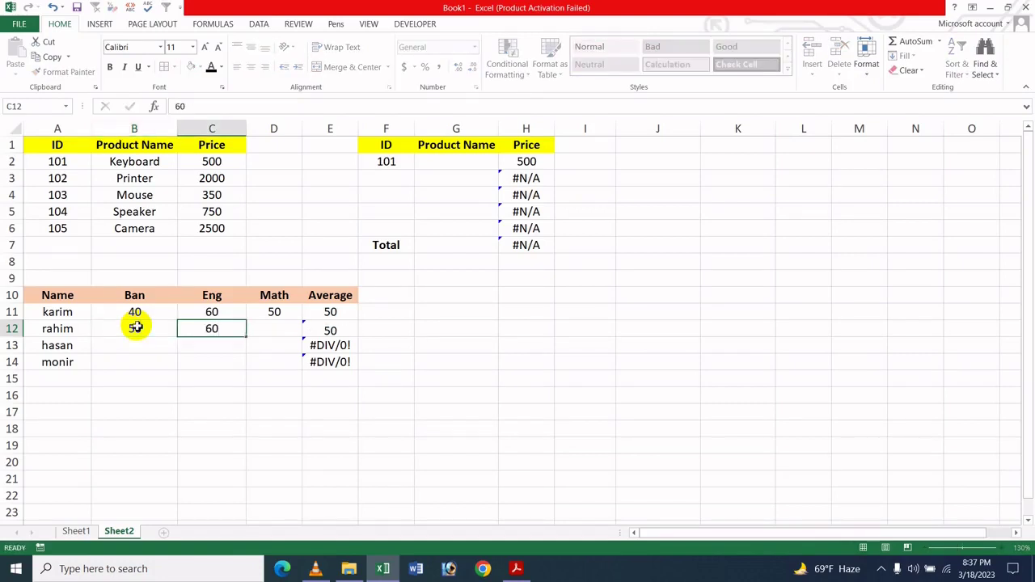
key("Tab")
type("40")
left_click(379, 360)
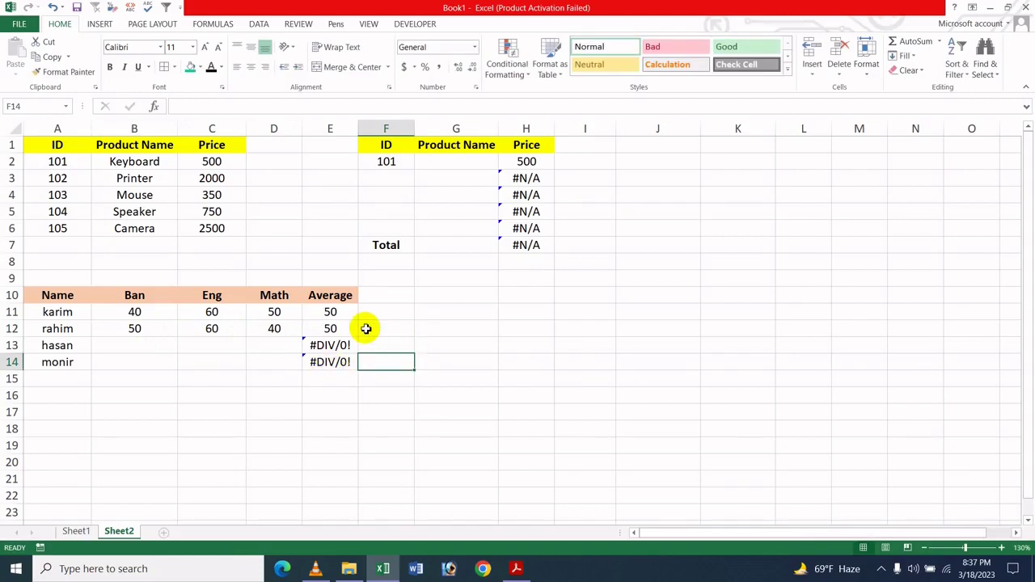
Step: Clear the marks from B12:D12 and check the average formula in E12
left_click_drag(134, 328, 290, 330)
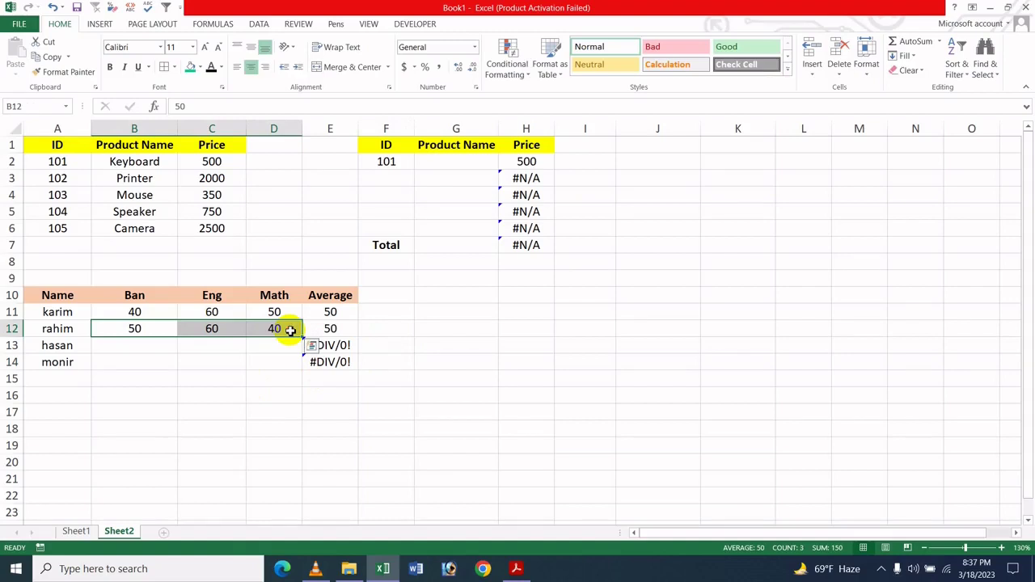
key("Delete")
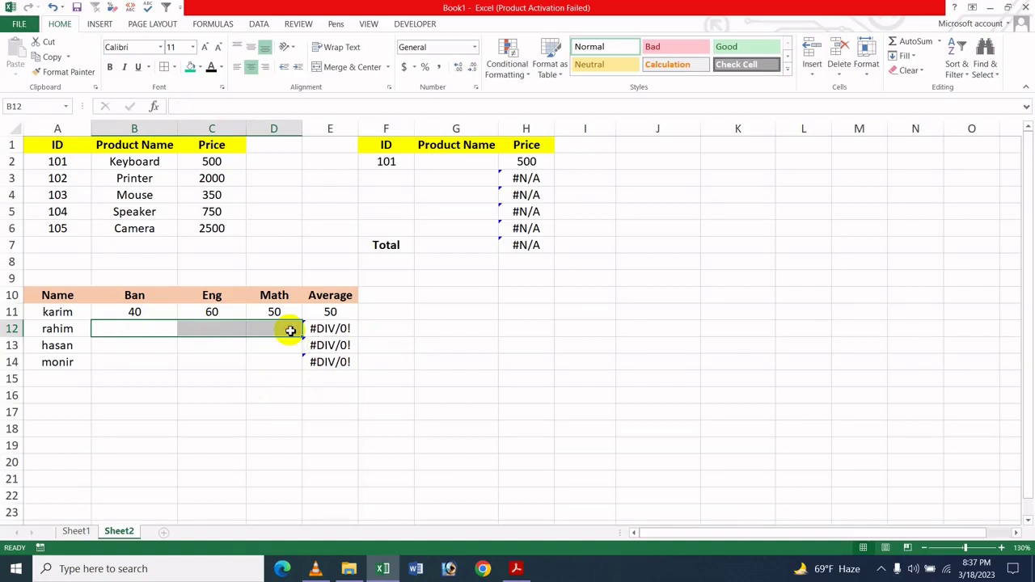
left_click(330, 328)
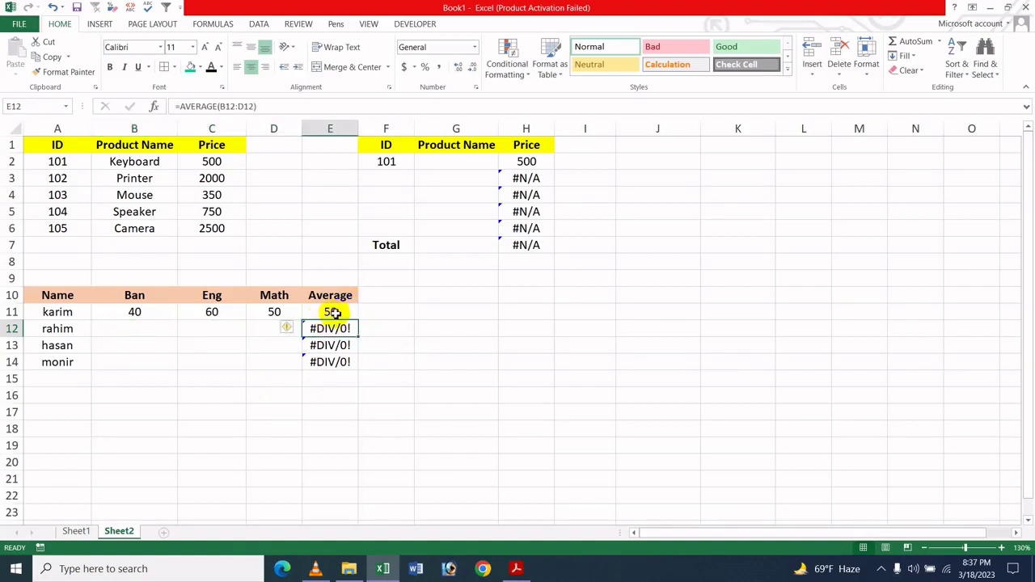
Step: Wrap the average formula in E11 in IFERROR with a blank-space fallback: =IFERROR(AVERAGE(B11:D11)," ")
left_click(332, 313)
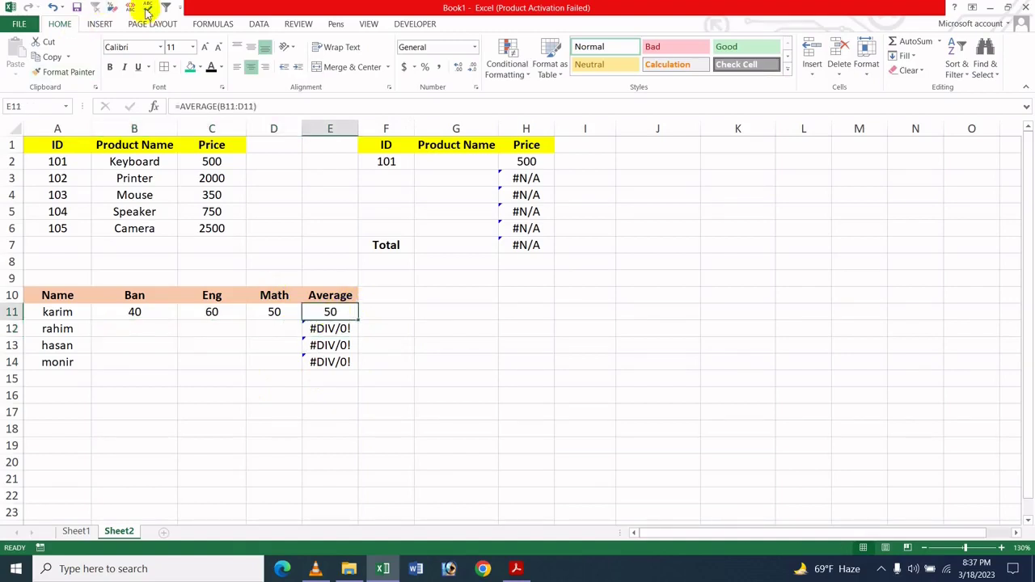
left_click(181, 108)
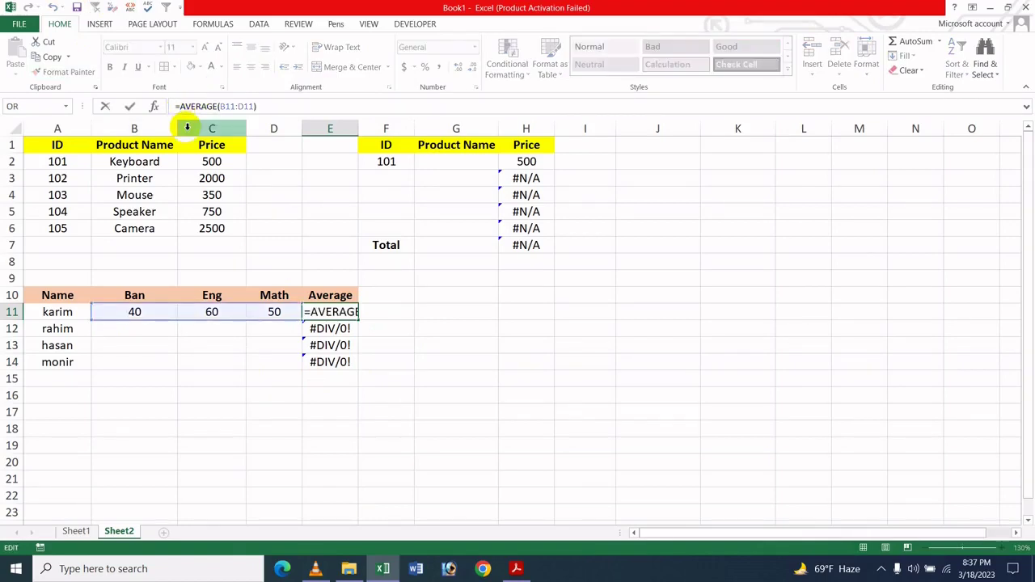
type("IF")
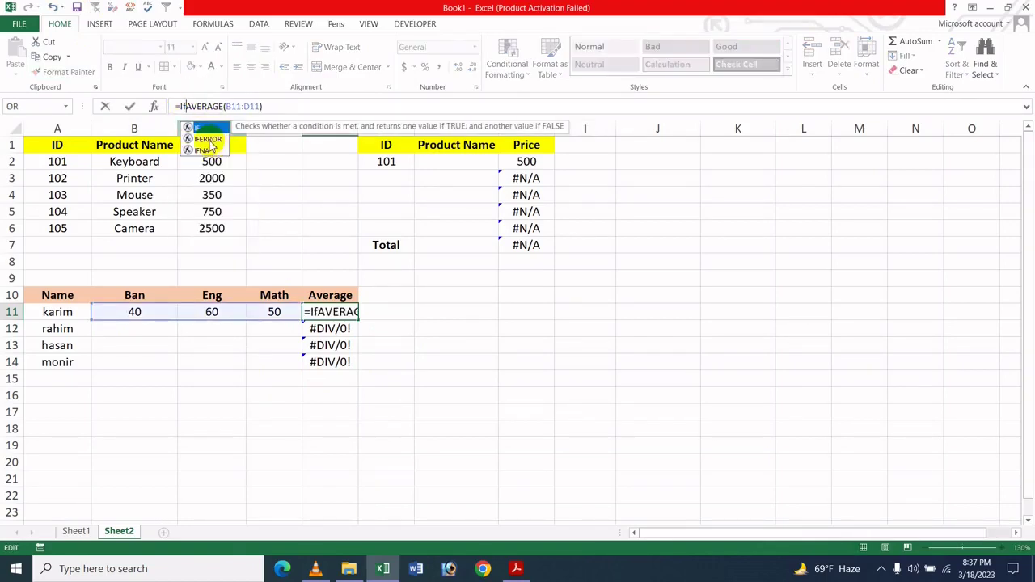
left_click(207, 140)
double_click(208, 140)
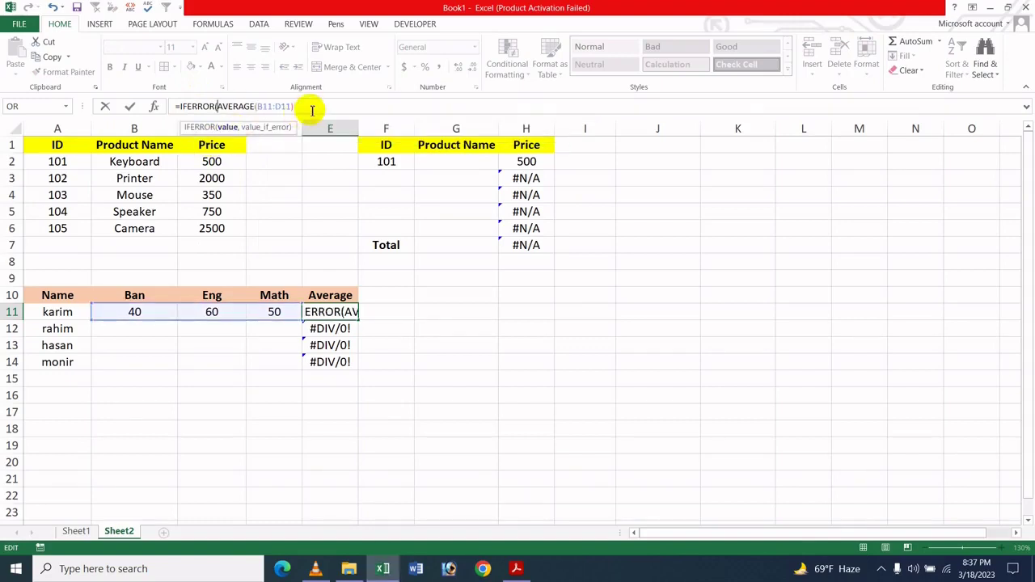
type("),")
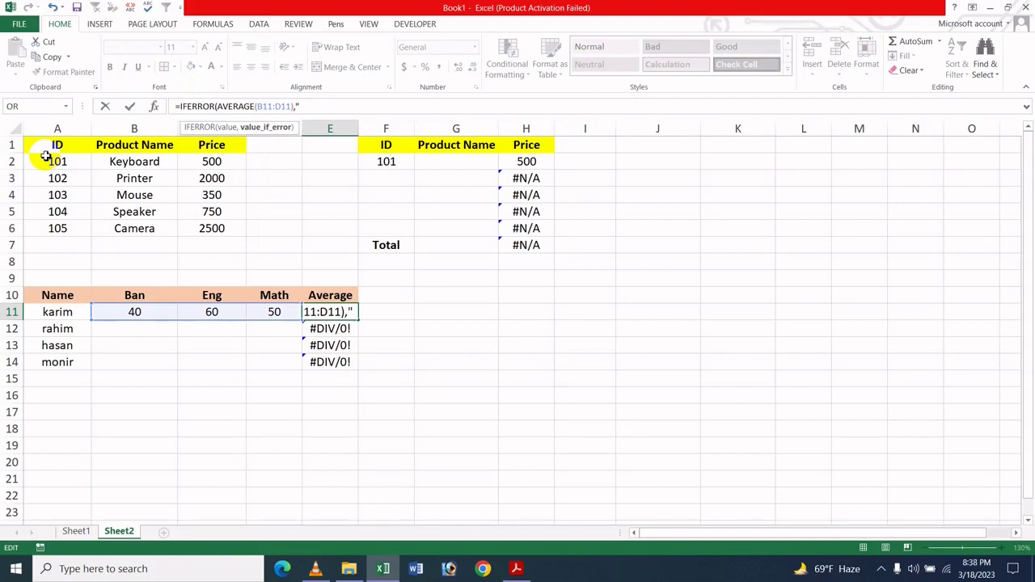
key("Return")
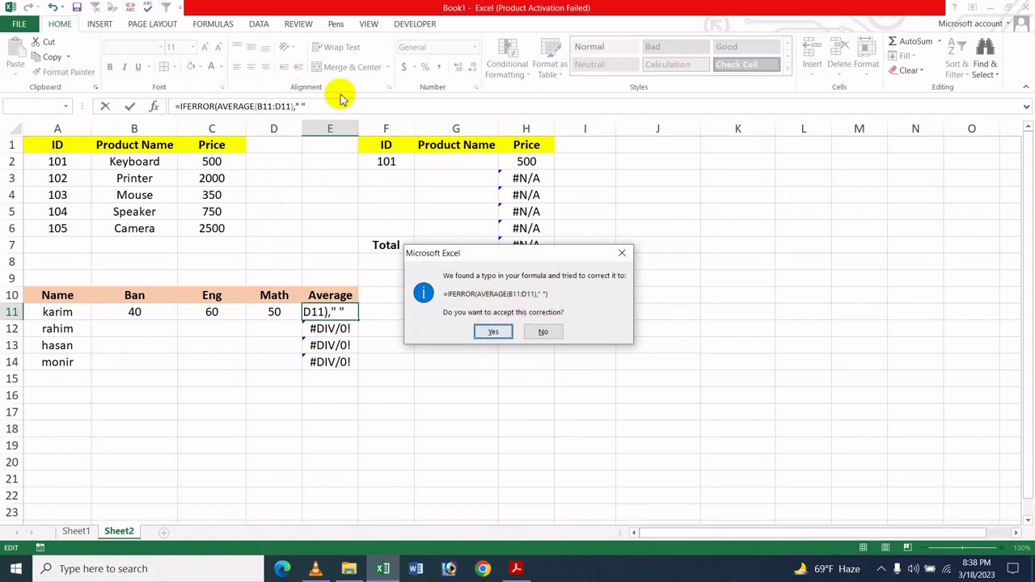
left_click(621, 252)
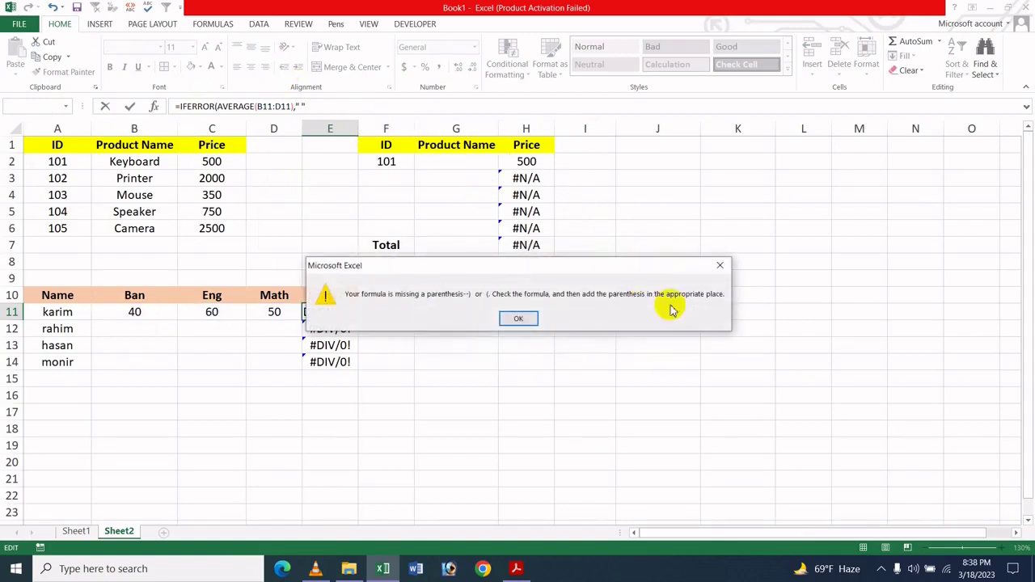
left_click(719, 265)
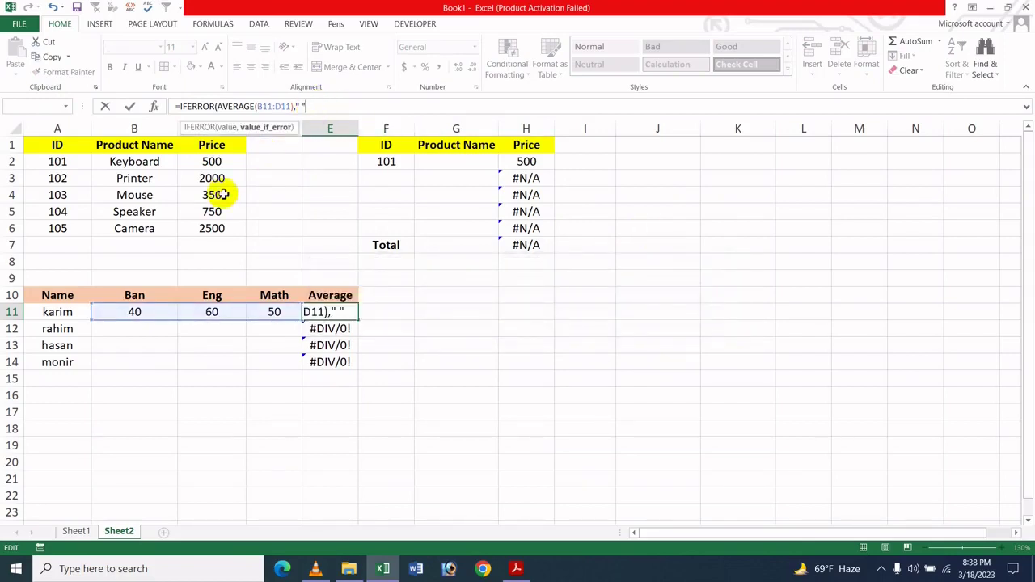
key("Return")
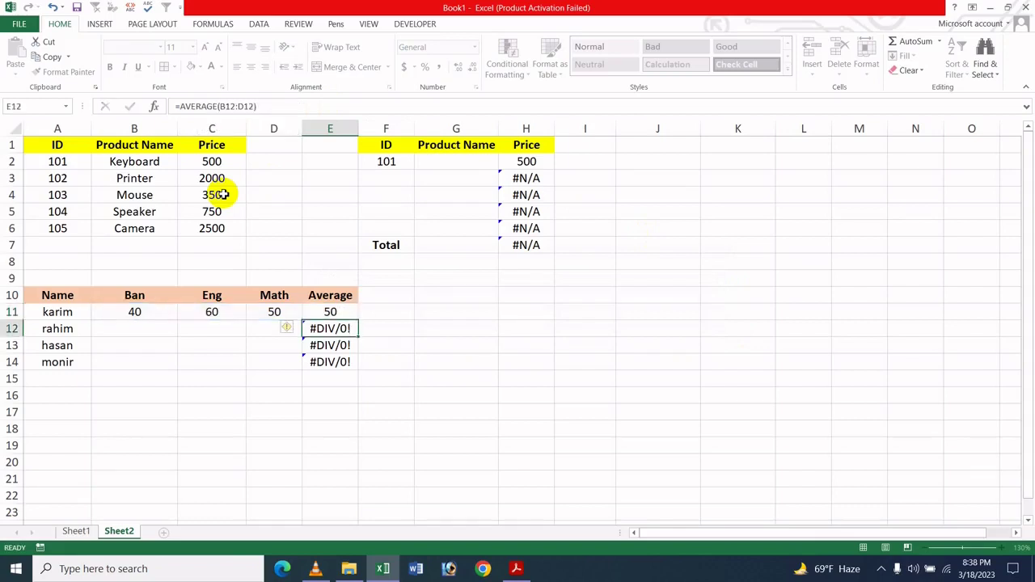
Step: Fill the IFERROR formula with the blank-space fallback from E11 down to E14
left_click(345, 314)
left_click_drag(359, 320, 342, 365)
left_click(327, 324)
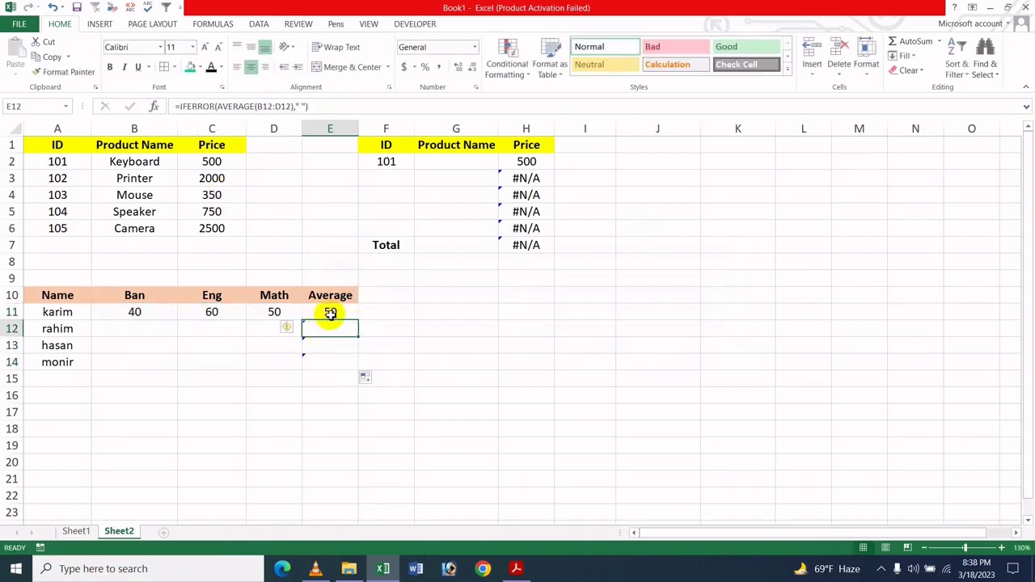
Step: Change the IFERROR fallback text in E11 to "Rong "
left_click(328, 310)
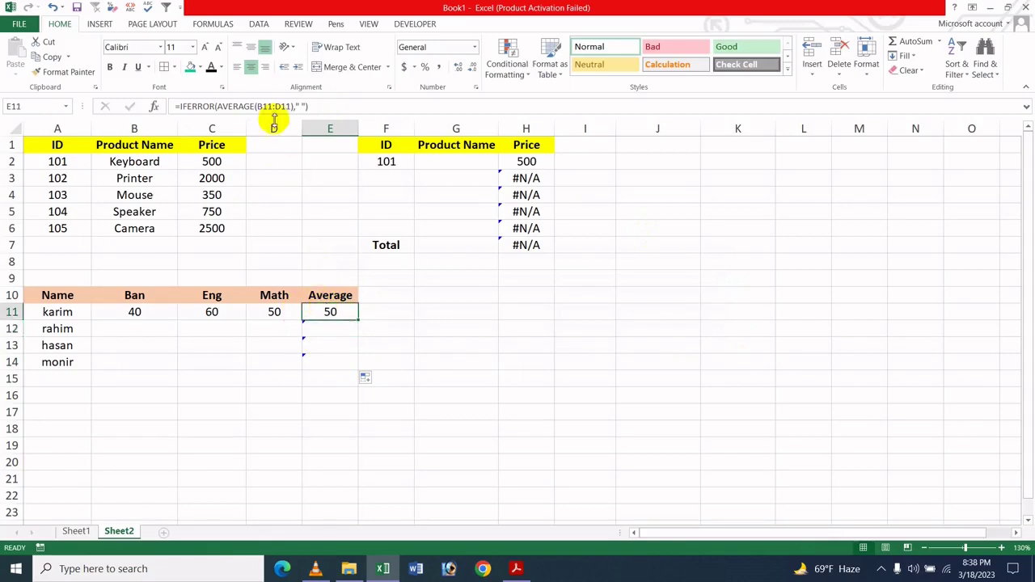
double_click(299, 105)
type("\" \"")
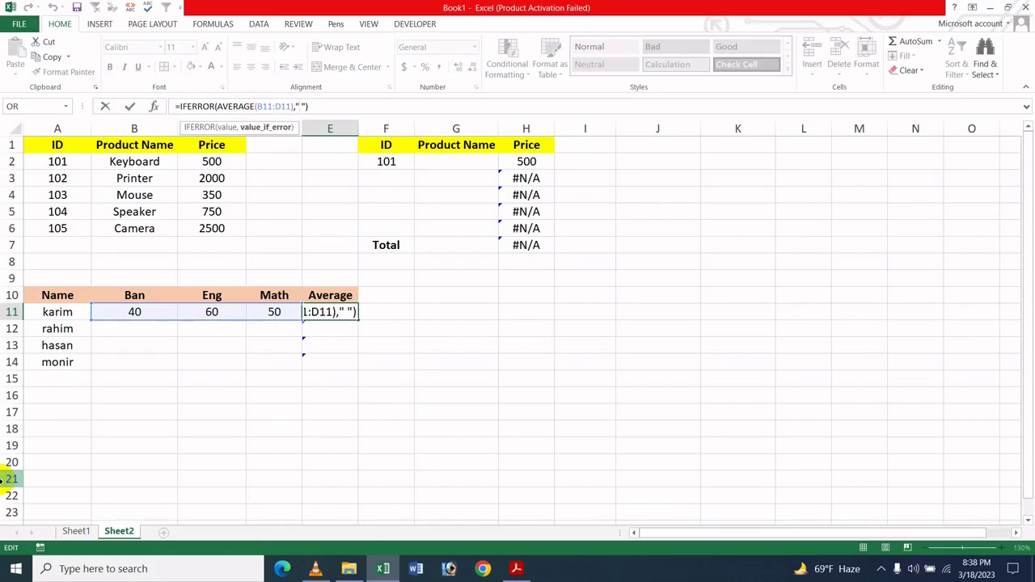
type("Ro")
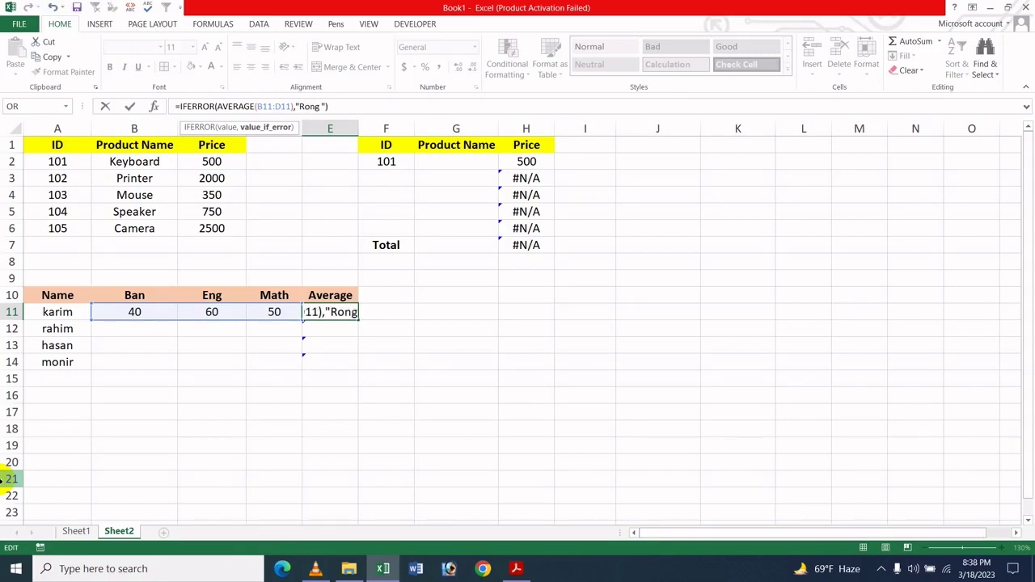
type("ng")
key("Return")
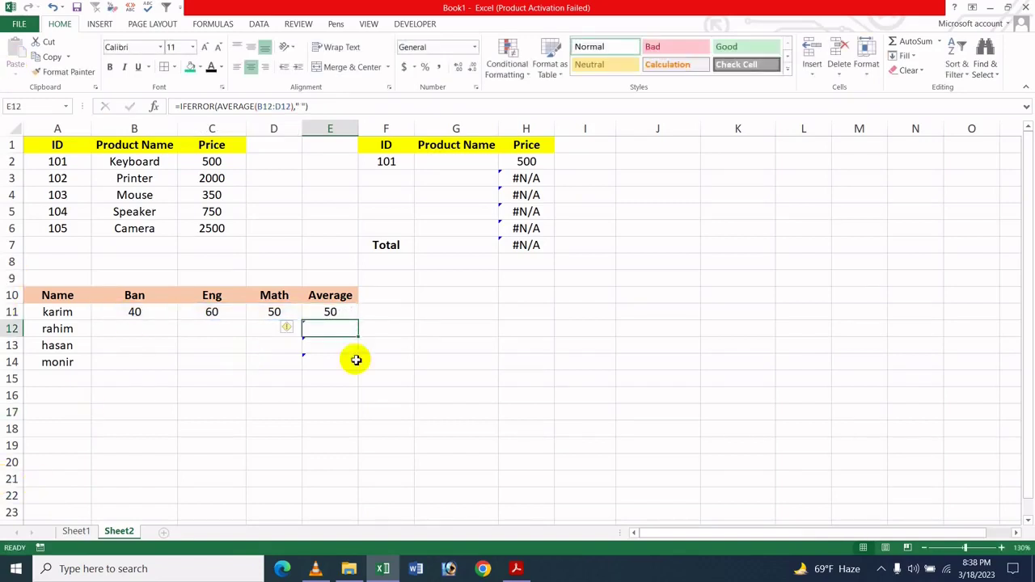
Step: Copy the formula with the "Rong " fallback from E11 down to E14
left_click(354, 313)
left_click_drag(358, 321, 335, 363)
left_click(342, 330)
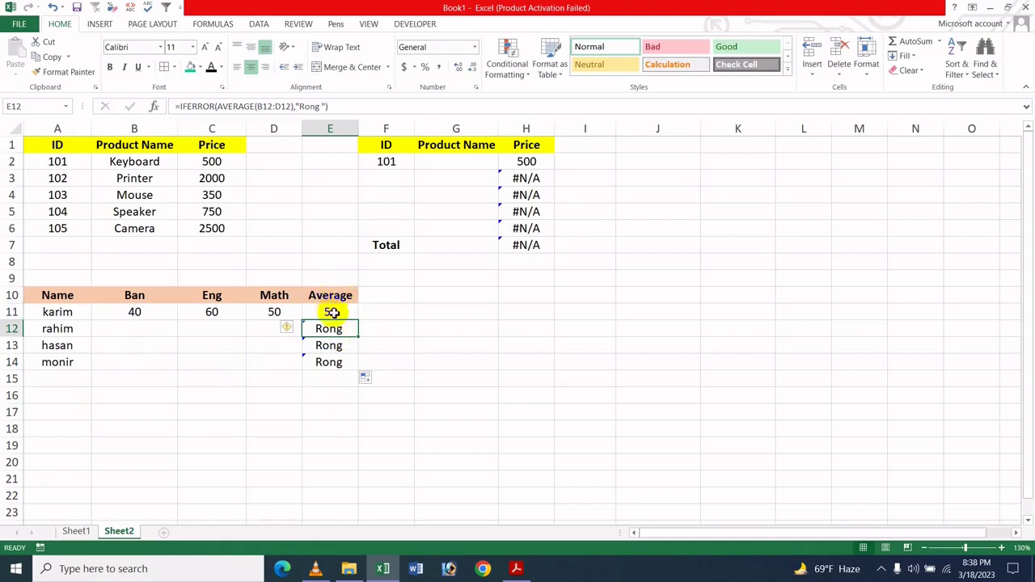
Step: Replace the IFERROR fallback in E11 with the number 0: =IFERROR(AVERAGE(B11:D11),0)
left_click(332, 313)
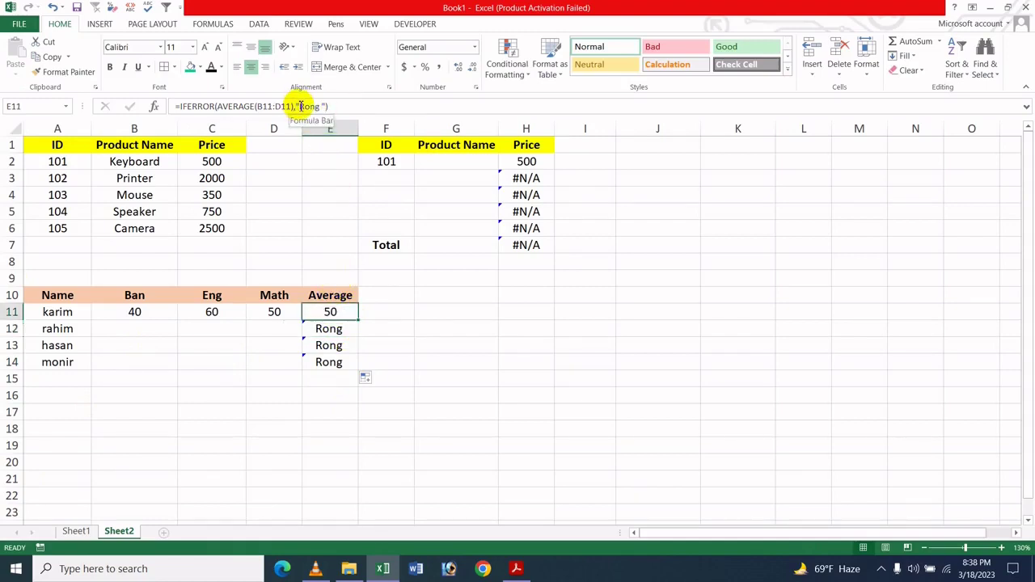
left_click_drag(300, 106, 317, 109)
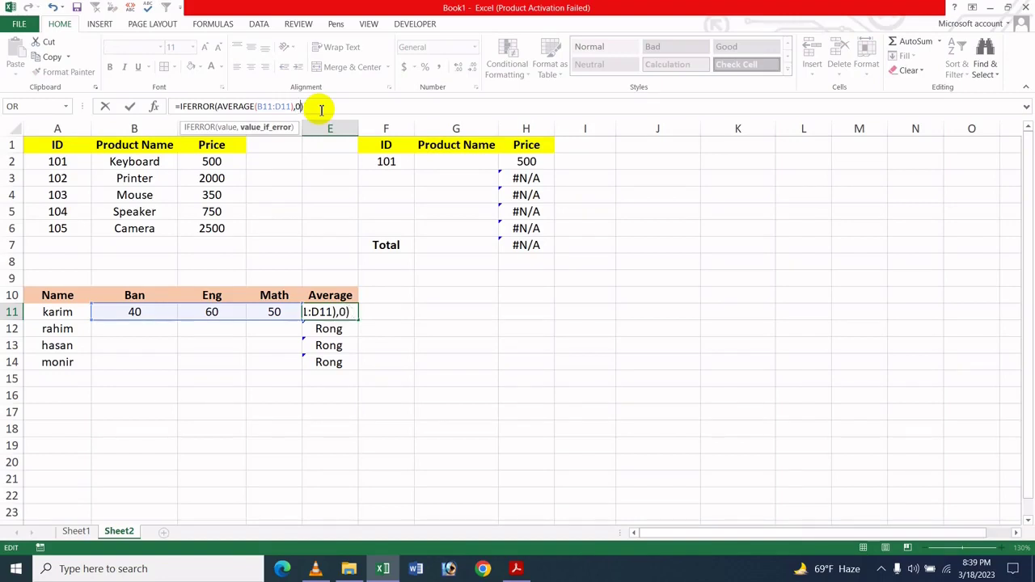
key("Return")
Step: Fill the IFERROR formula with the 0 fallback from E11 down to E14 and check the copied formulas
left_click(347, 315)
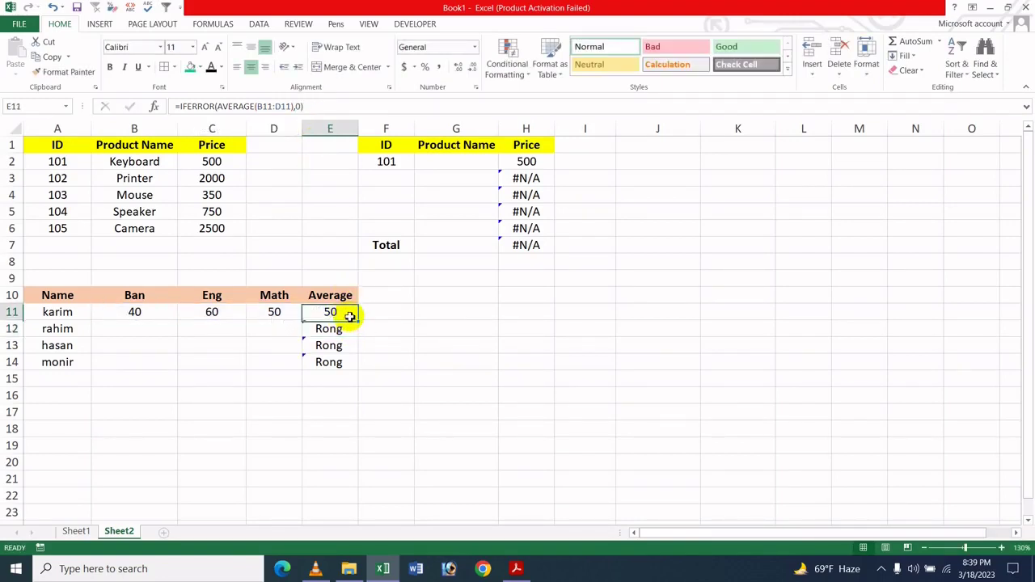
left_click_drag(359, 320, 360, 361)
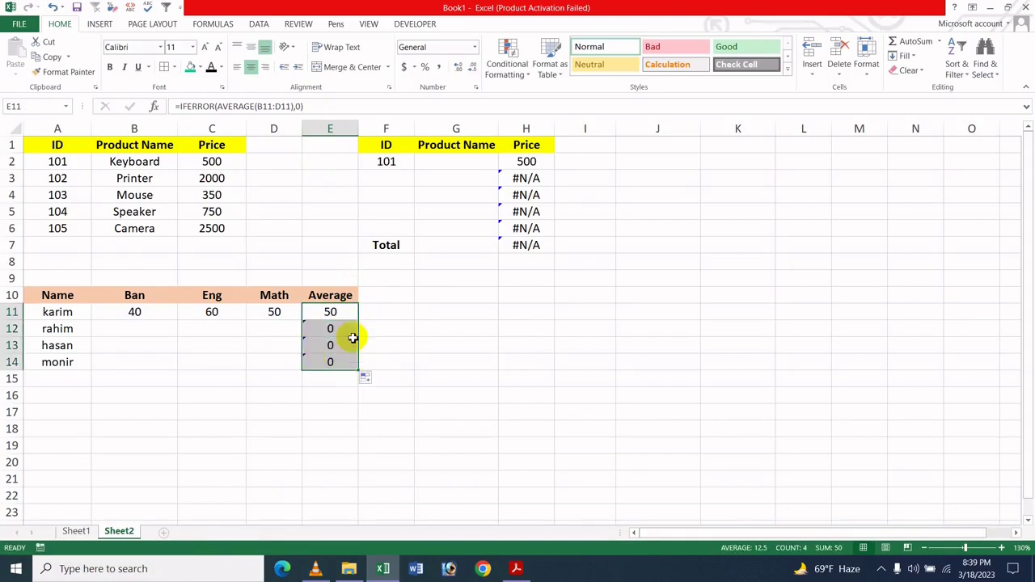
left_click(327, 343)
left_click(333, 328)
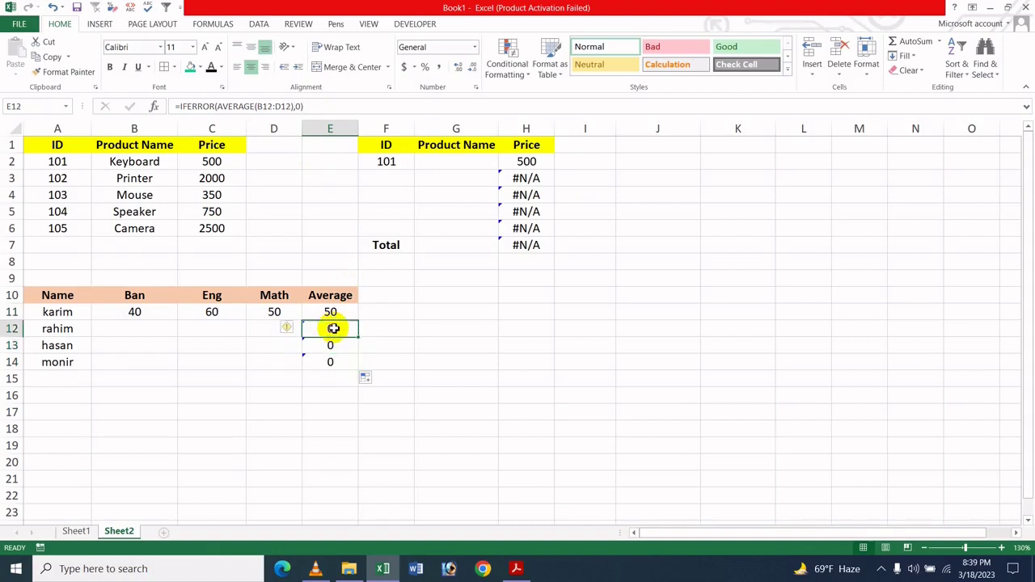
left_click(339, 310)
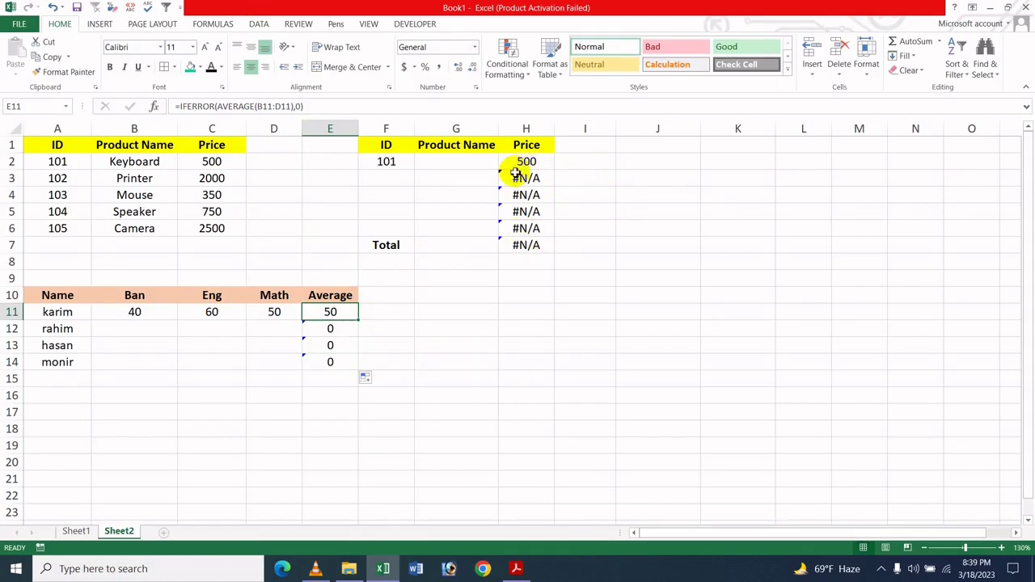
Step: Switch to Adobe Acrobat Reader to view the IFERROR IFNA NOT lesson PDF, and return to the Excel workbook
left_click(445, 164)
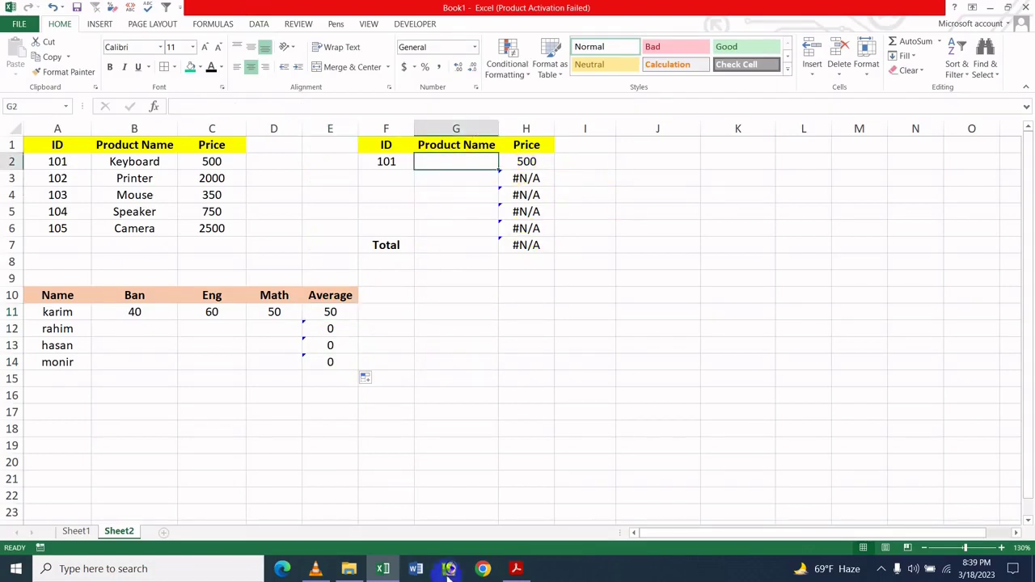
left_click(516, 569)
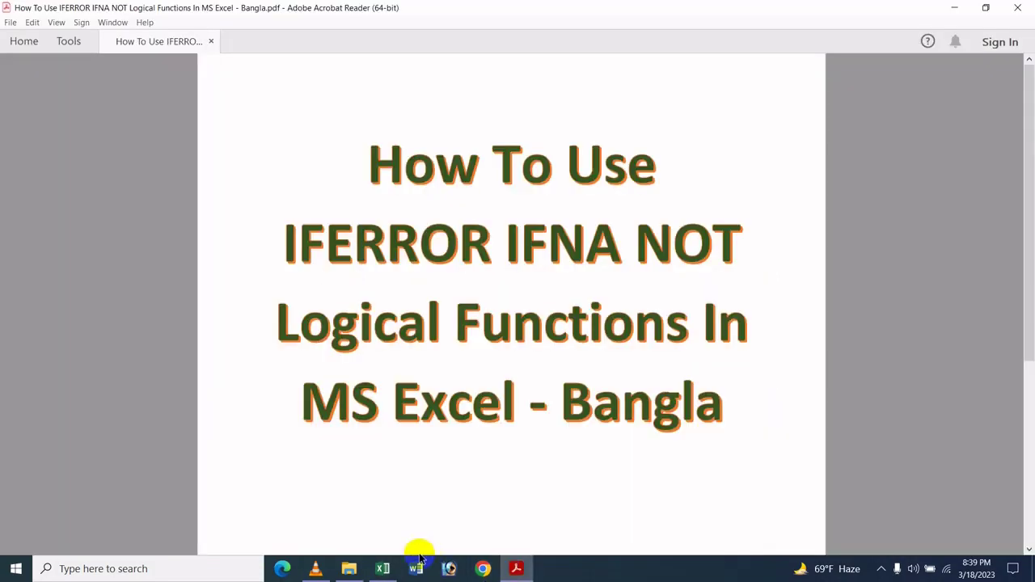
left_click(950, 6)
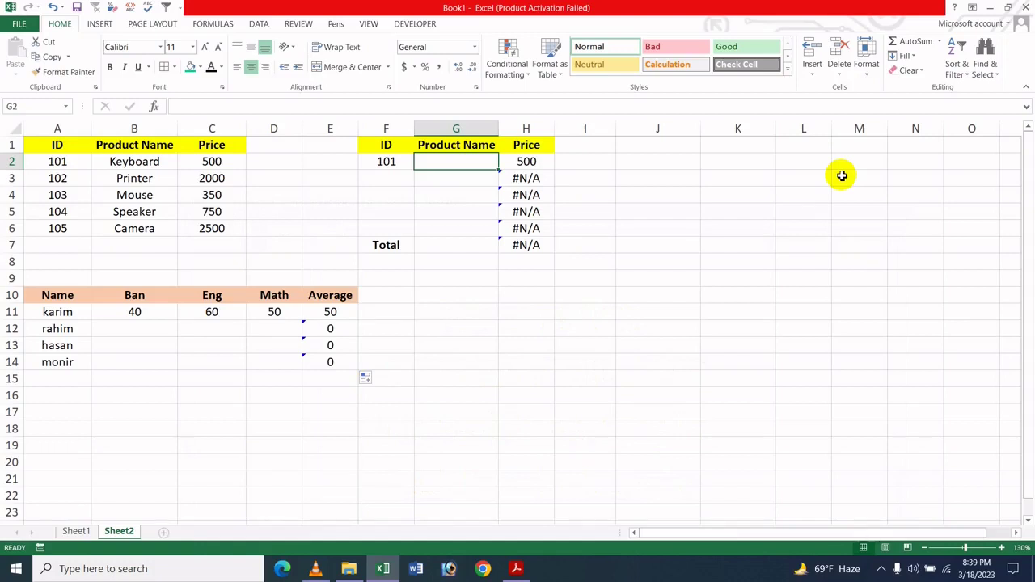
Step: Enter the IDs 102, 103, 104 and 105 in F3:F6 and check the VLOOKUP formula in H6
left_click(526, 177)
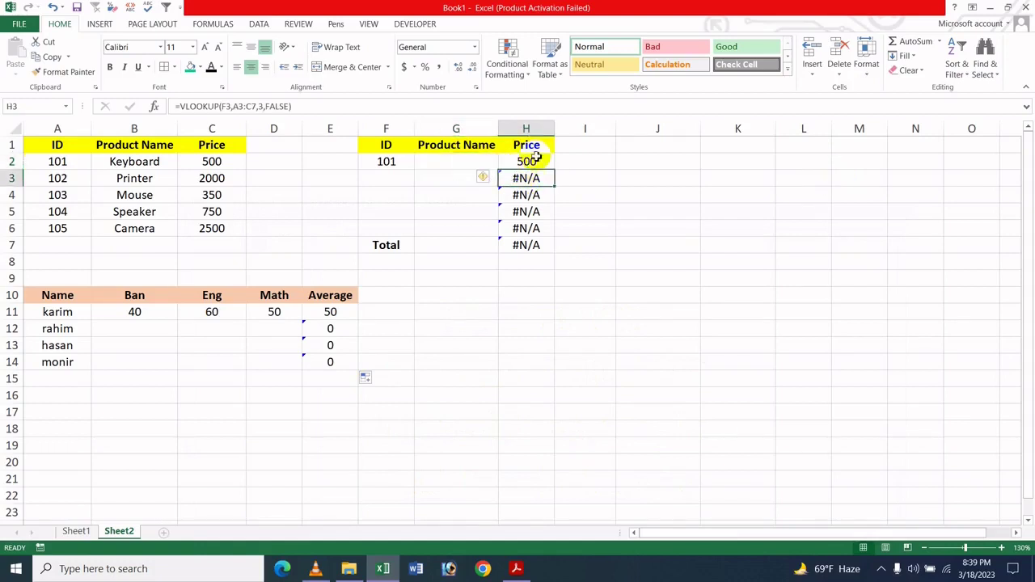
left_click(394, 185)
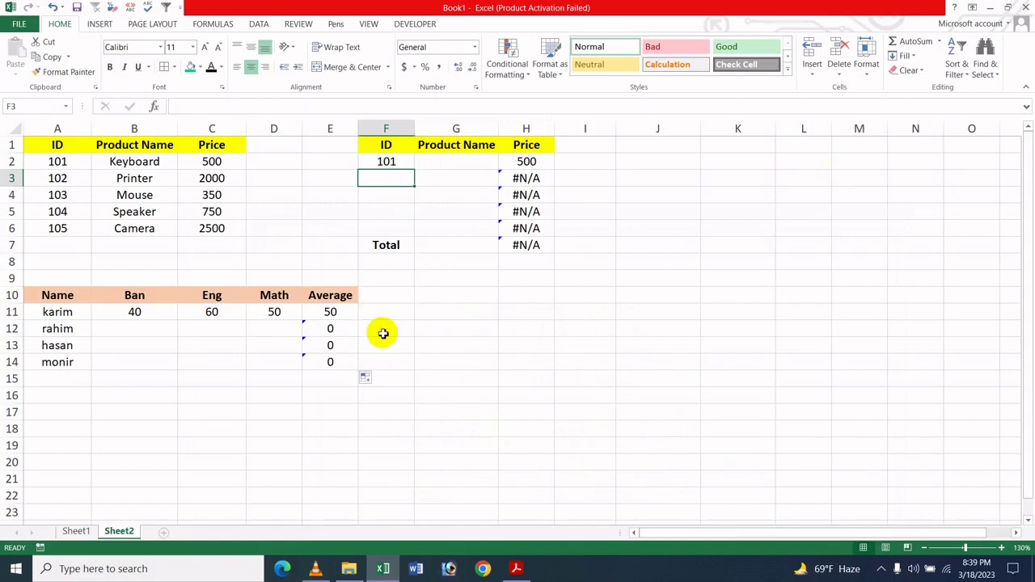
type("102")
key("Return")
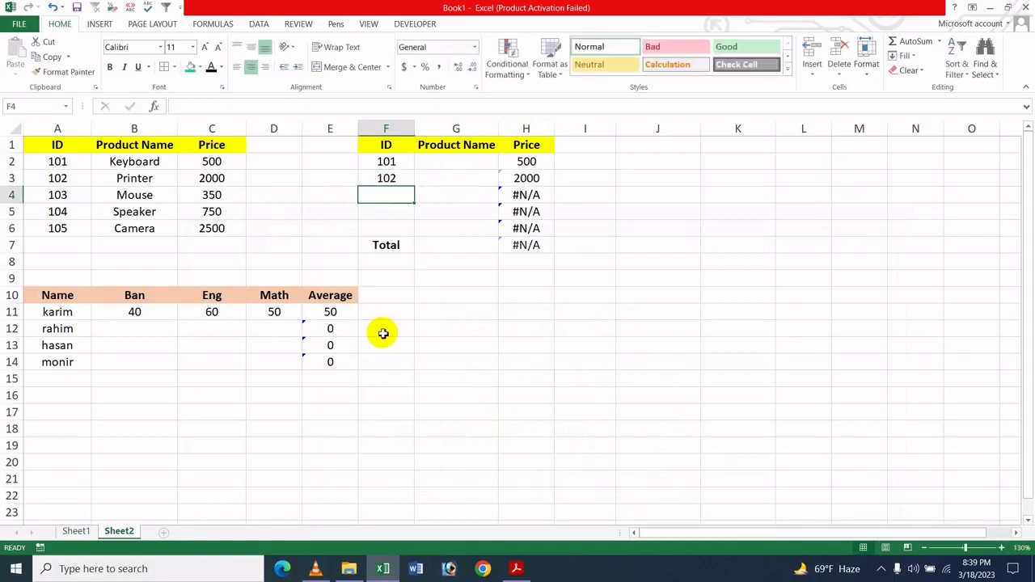
type("103")
key("Return")
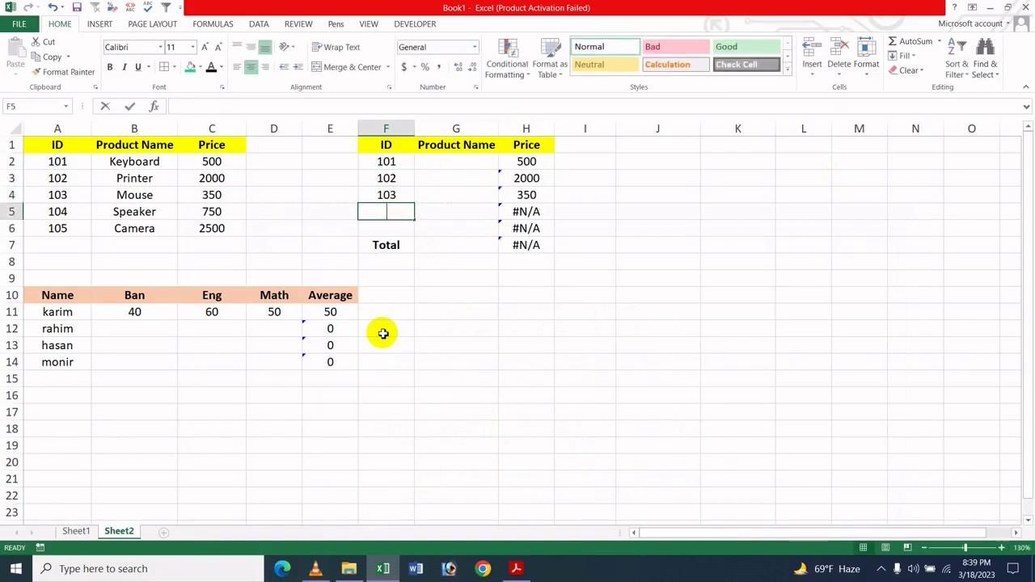
type("104")
key("Return")
type("10")
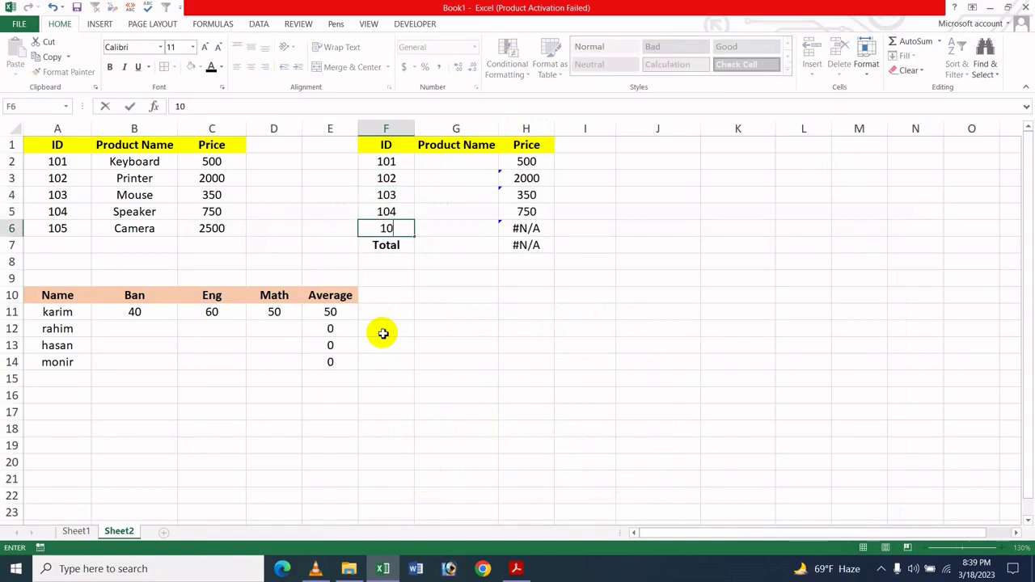
type("5")
left_click(547, 258)
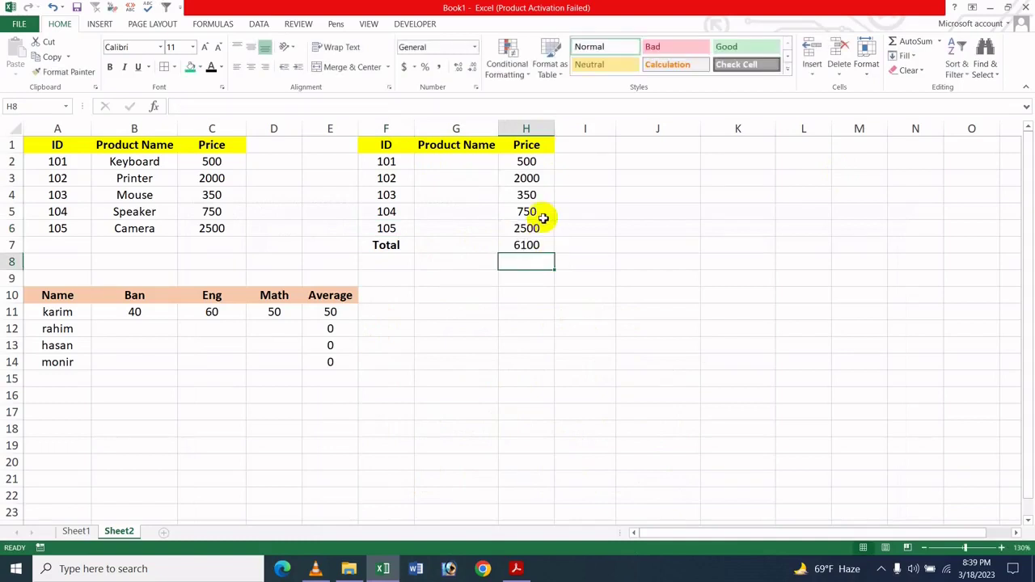
left_click(503, 228)
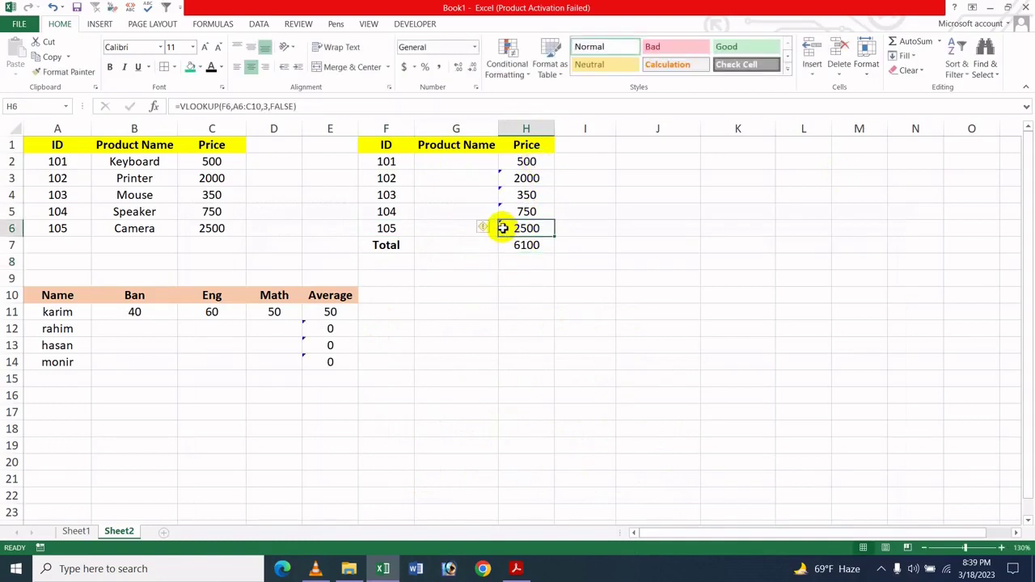
Step: Clear the IDs in F2:F6 and enter 101 again in F2
left_click_drag(386, 162, 396, 229)
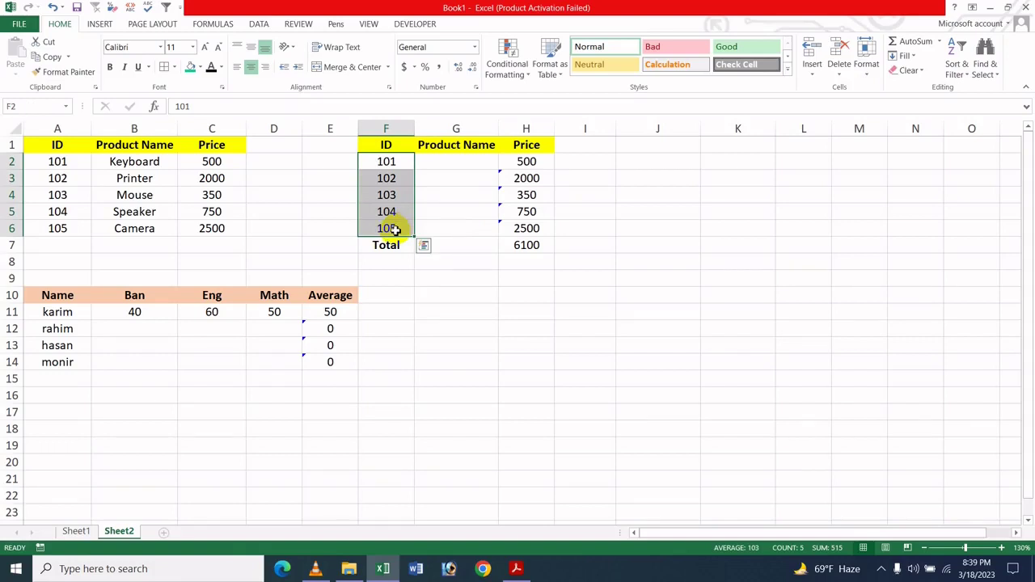
key("Delete")
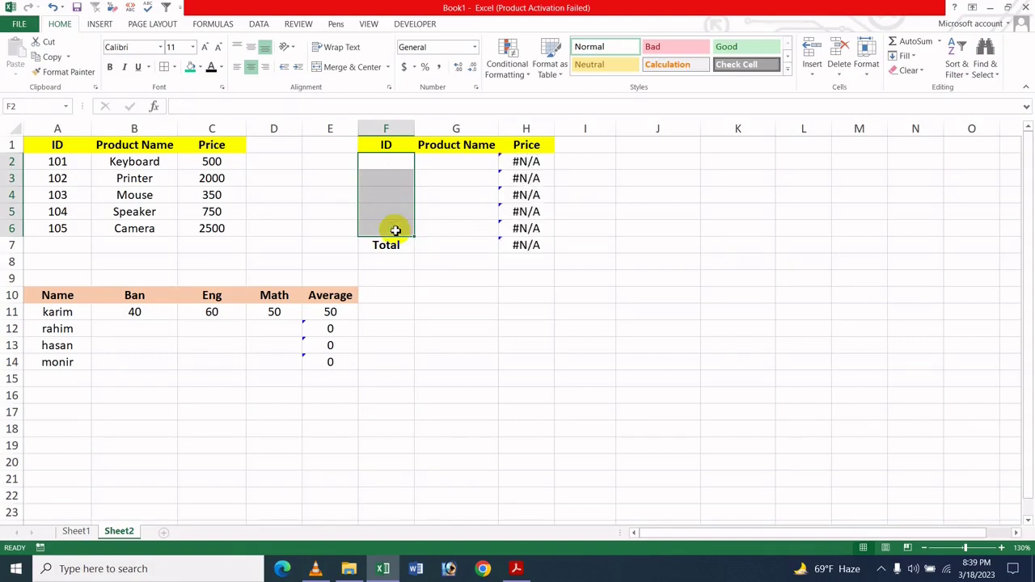
left_click(392, 163)
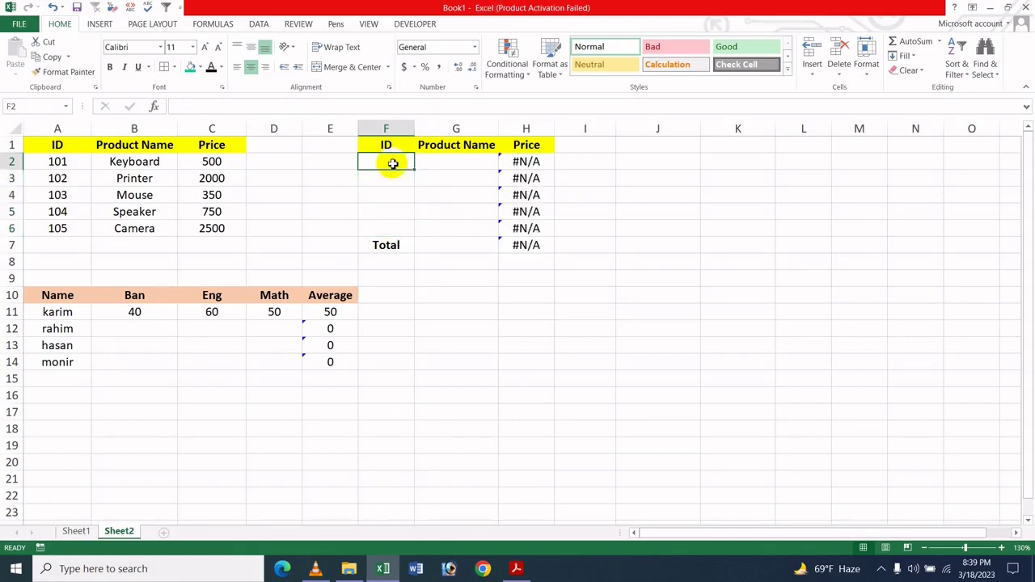
type("101")
left_click(429, 245)
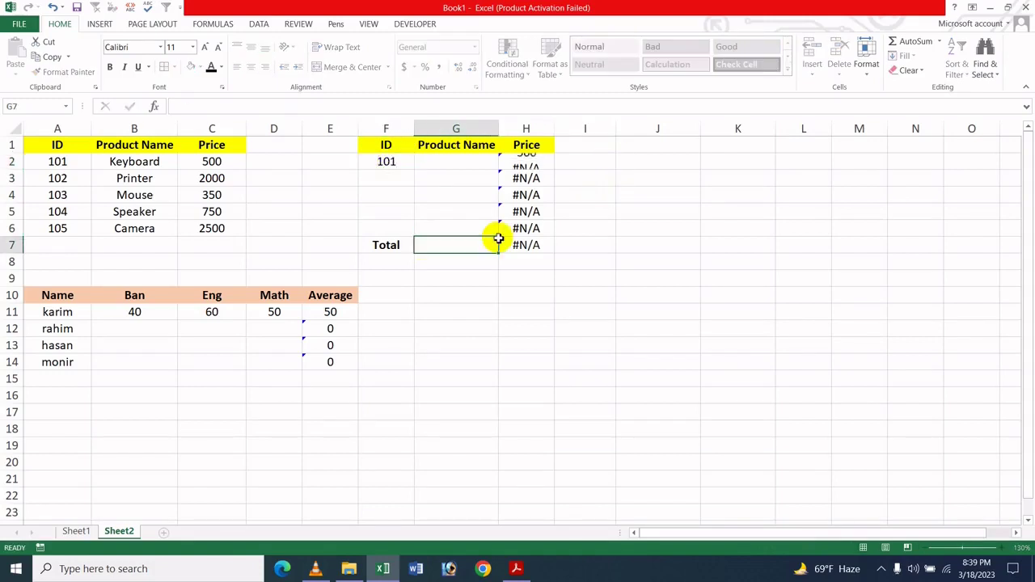
left_click(667, 259)
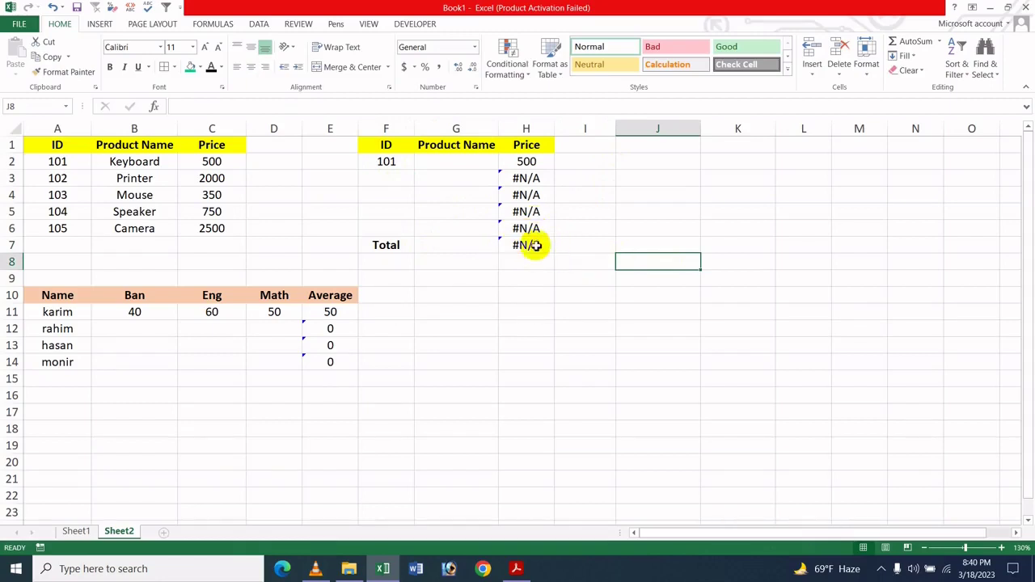
Step: Wrap the price lookup in H2 in IFNA with a fallback of 0: =IFNA(VLOOKUP(F2,A2:C6,3,FALSE),0)
left_click(527, 161)
left_click(184, 105)
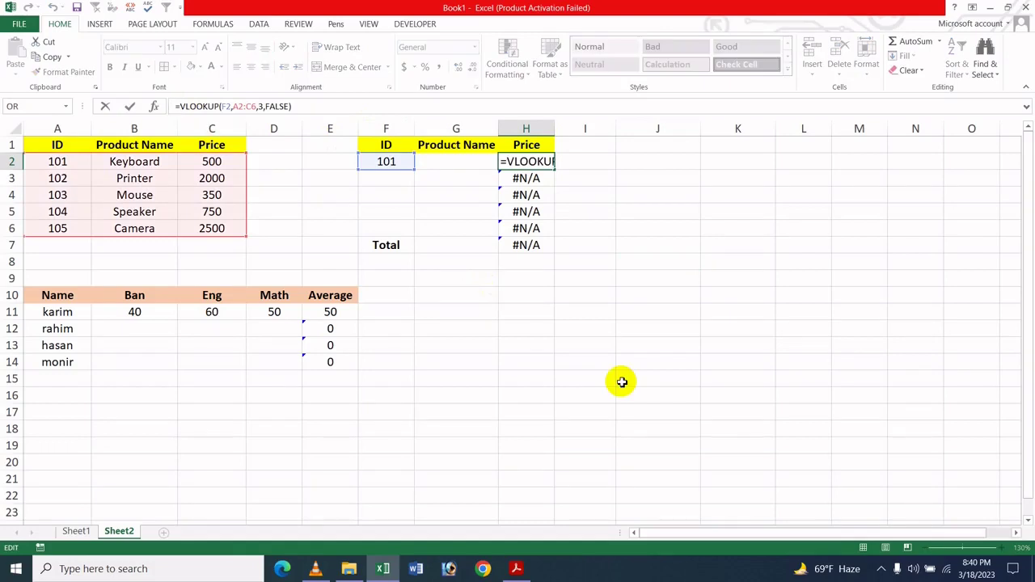
type("Is")
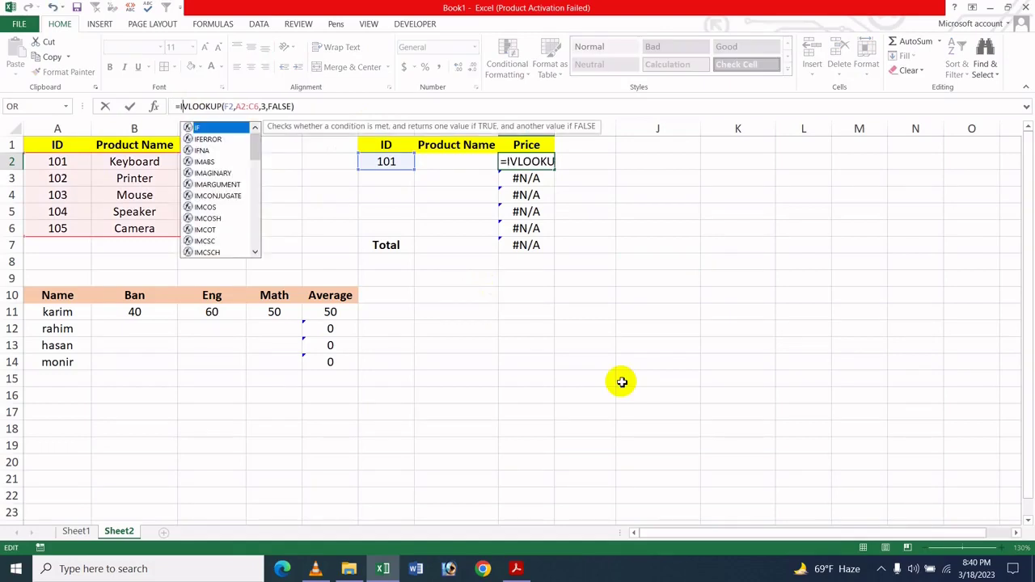
key("BackSpace")
type("f")
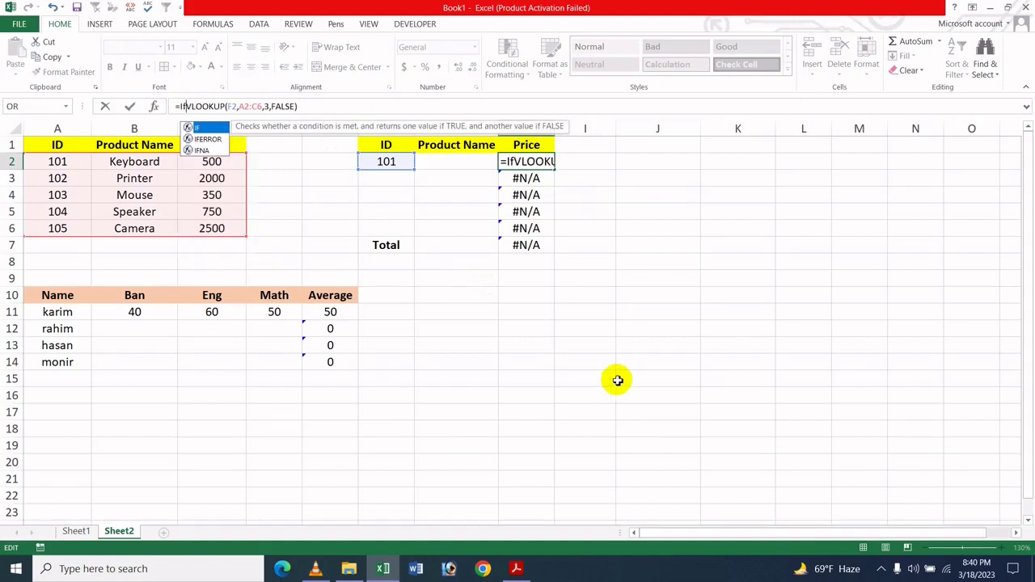
double_click(219, 151)
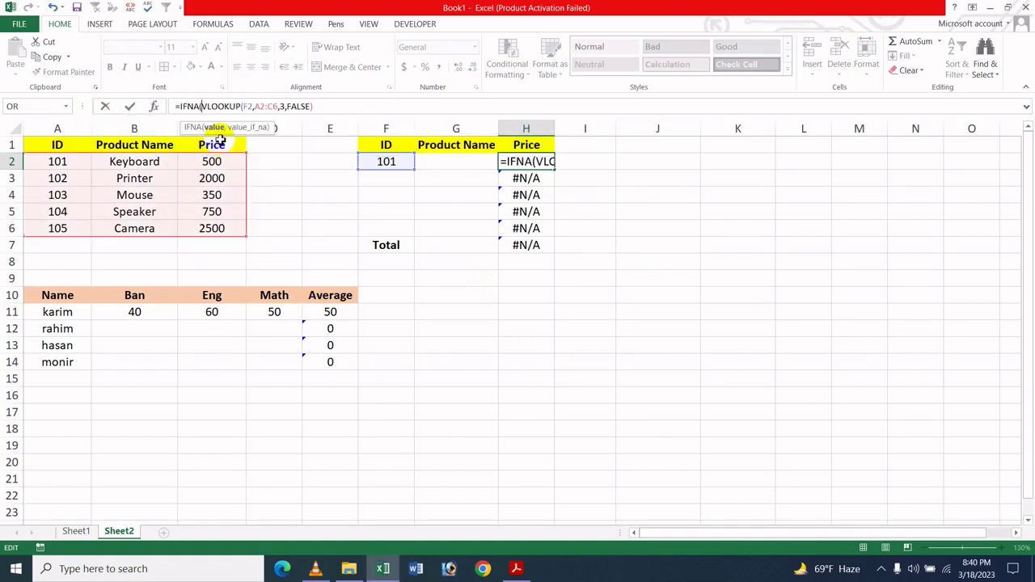
left_click(330, 110)
type(",0")
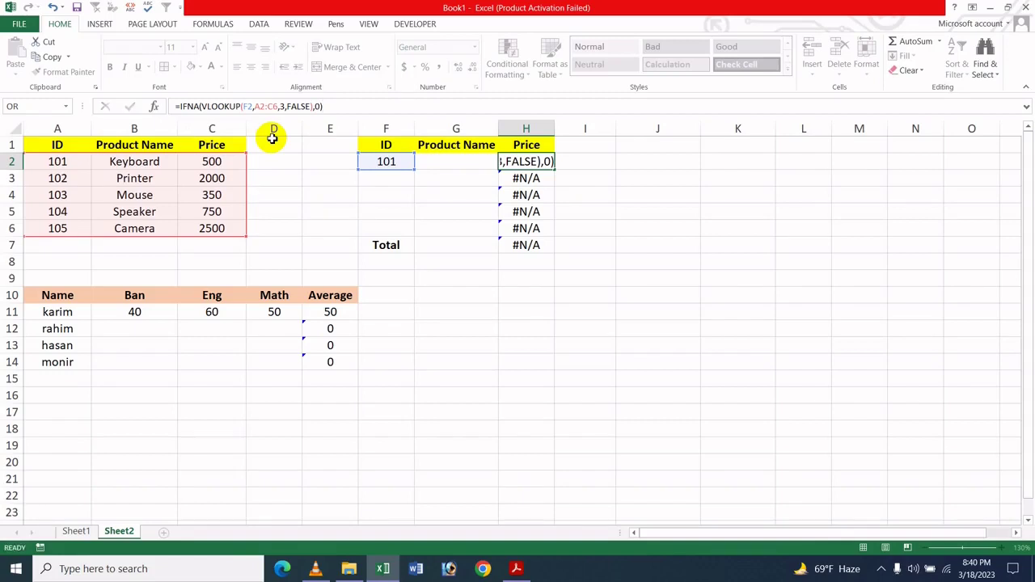
key("Return")
Step: Try filling the IFNA formula from H2 down to H7, including the Total row, and undo the fill
left_click(544, 163)
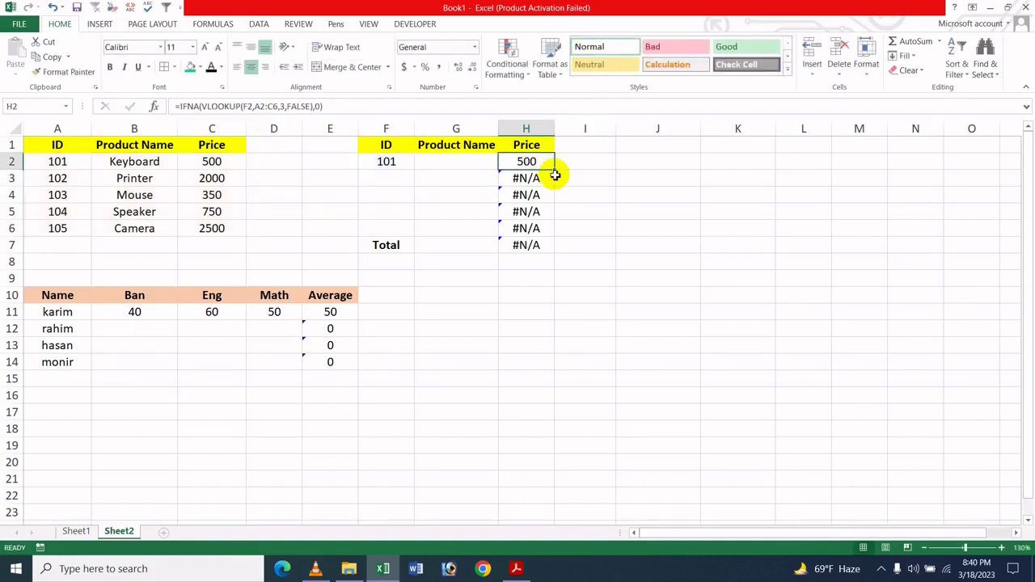
left_click_drag(555, 171, 538, 245)
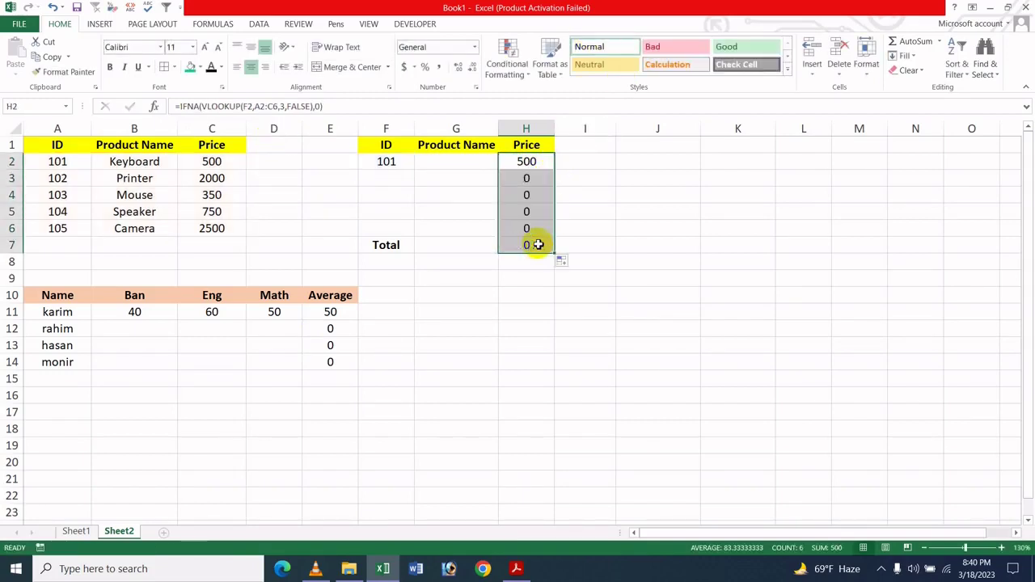
left_click(540, 212)
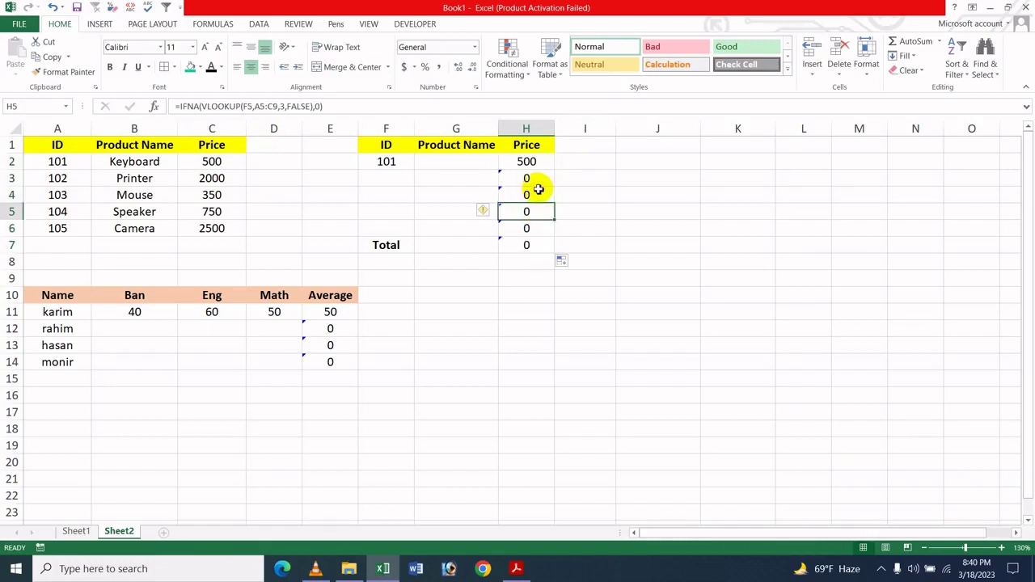
key("ctrl+z")
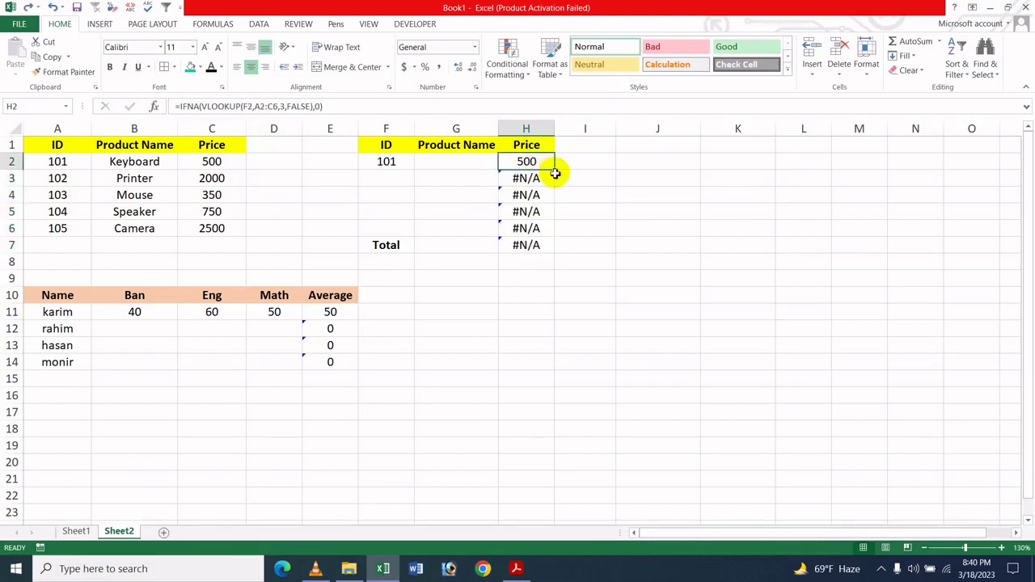
Step: Fill the IFNA formula from H2 down to H6 only, and check the formulas in H7, H2 and H4
left_click_drag(555, 168, 529, 231)
left_click(735, 259)
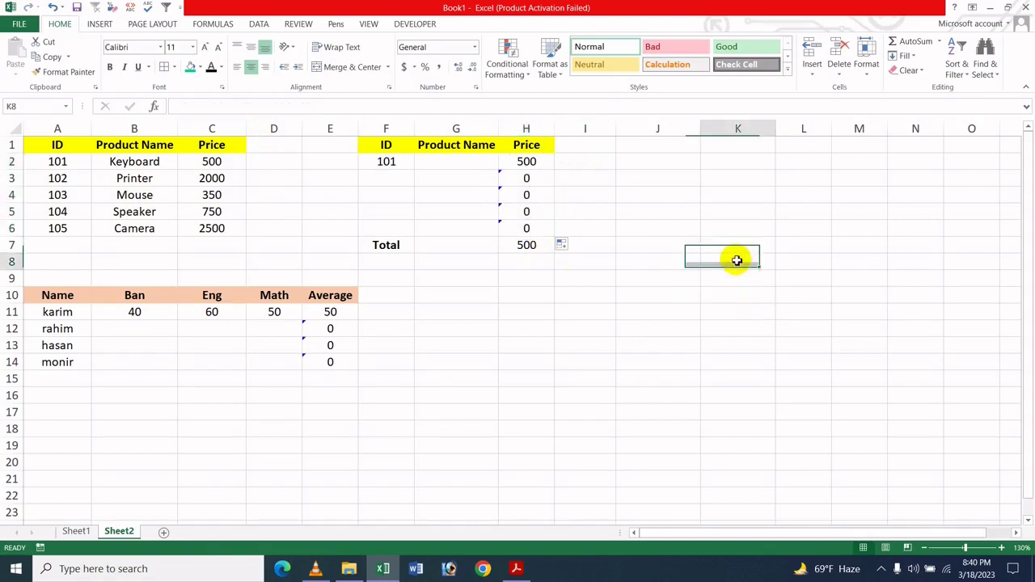
left_click(536, 247)
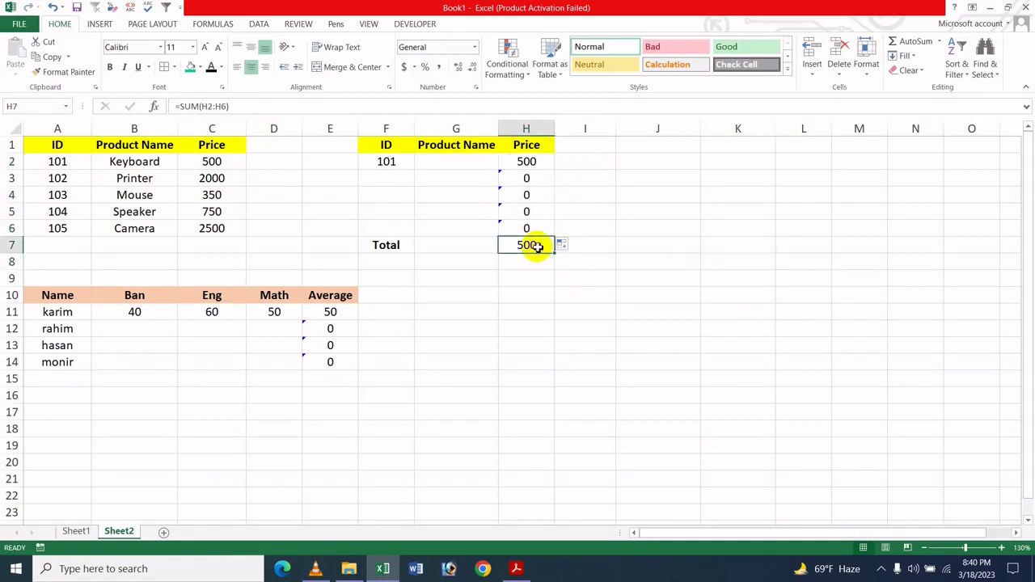
left_click(536, 161)
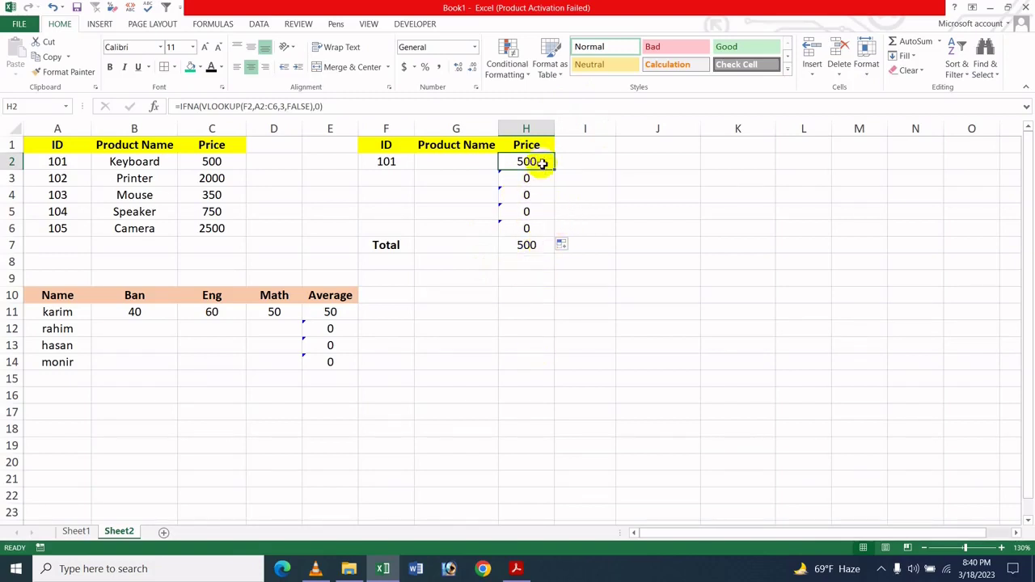
left_click(545, 198)
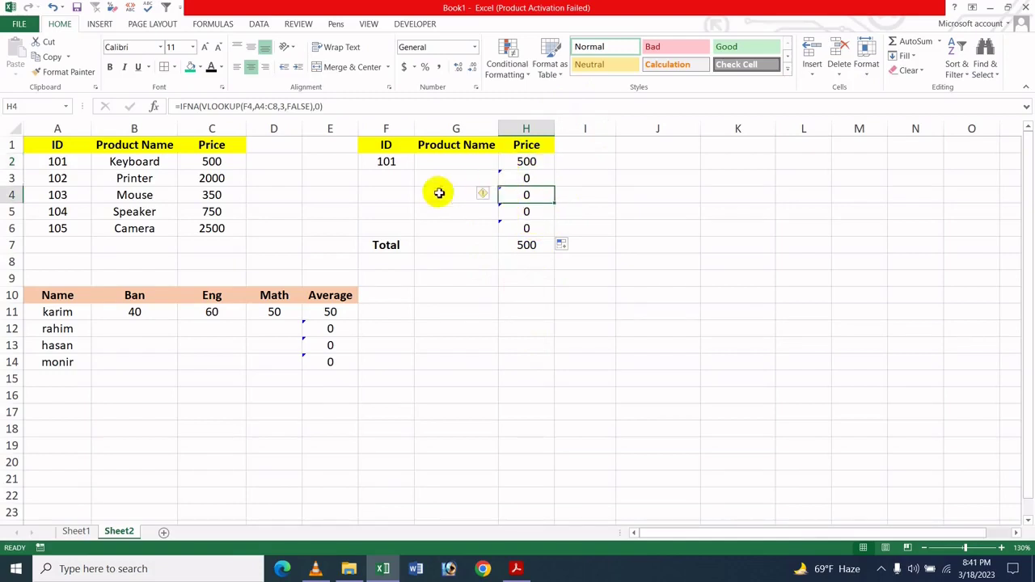
Step: Enter the IDs 102, 103, 104 and 105 in F3:F6 to test the IFNA price lookups and the total
left_click(399, 177)
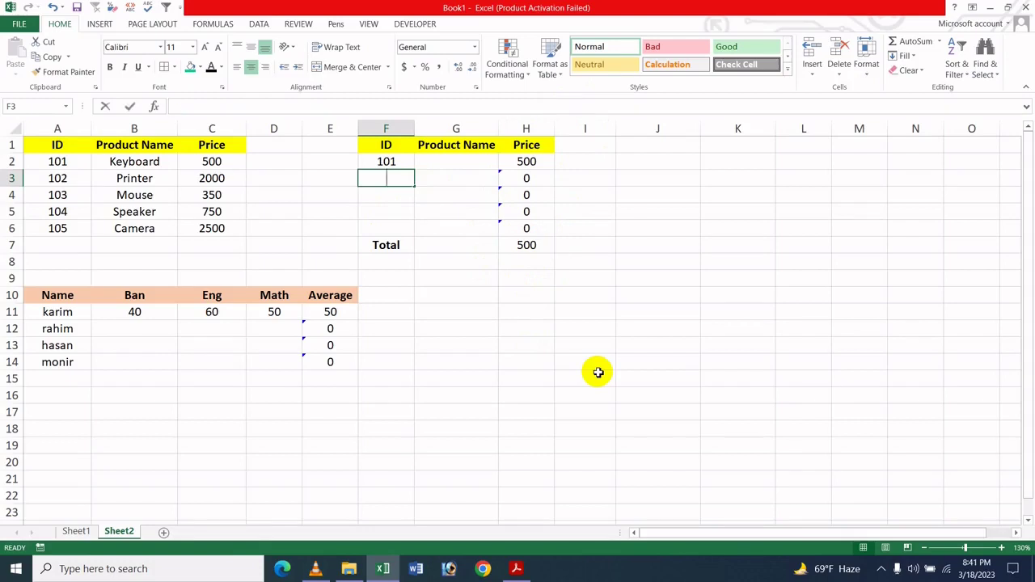
type("102")
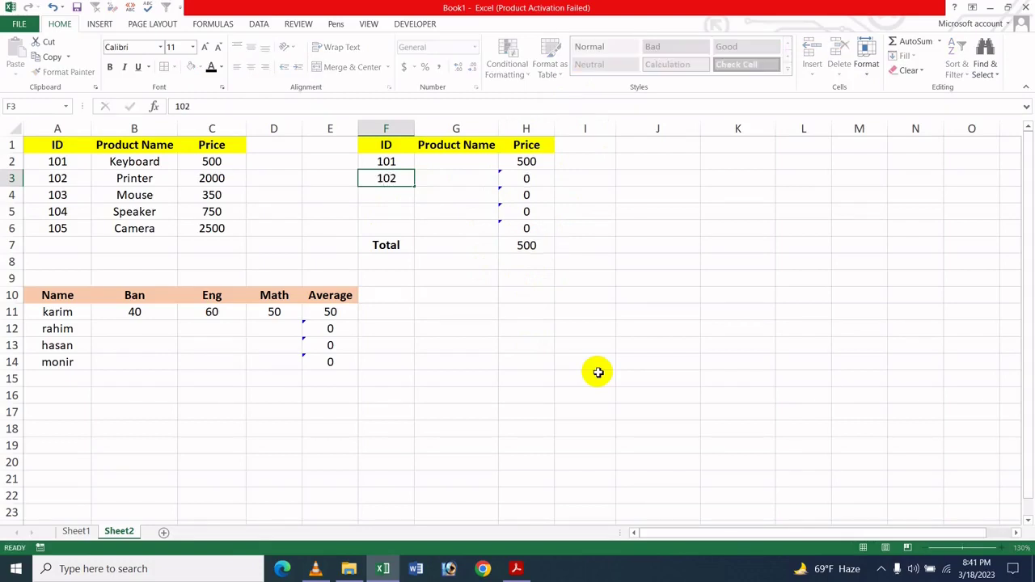
key("Return")
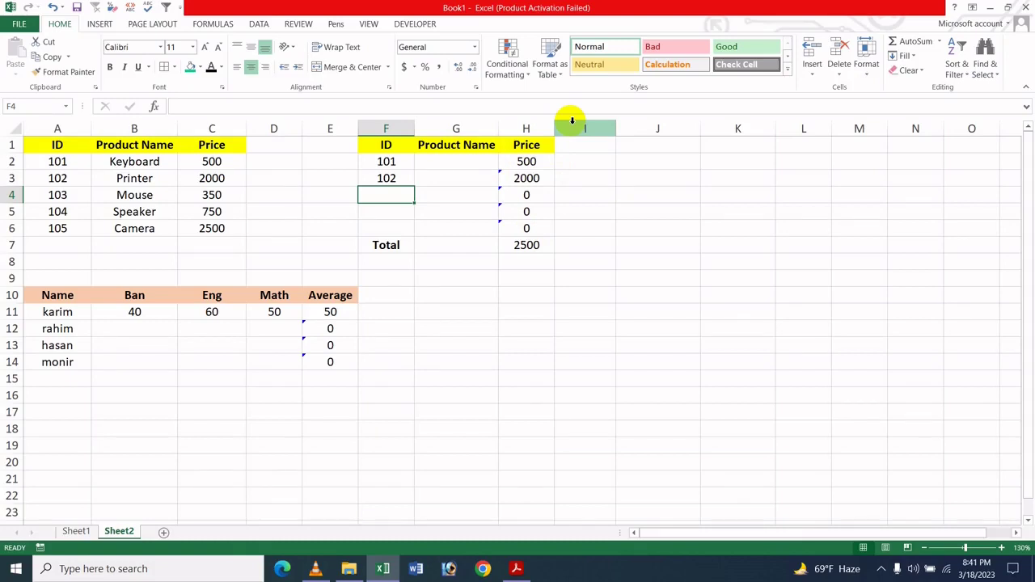
type("103")
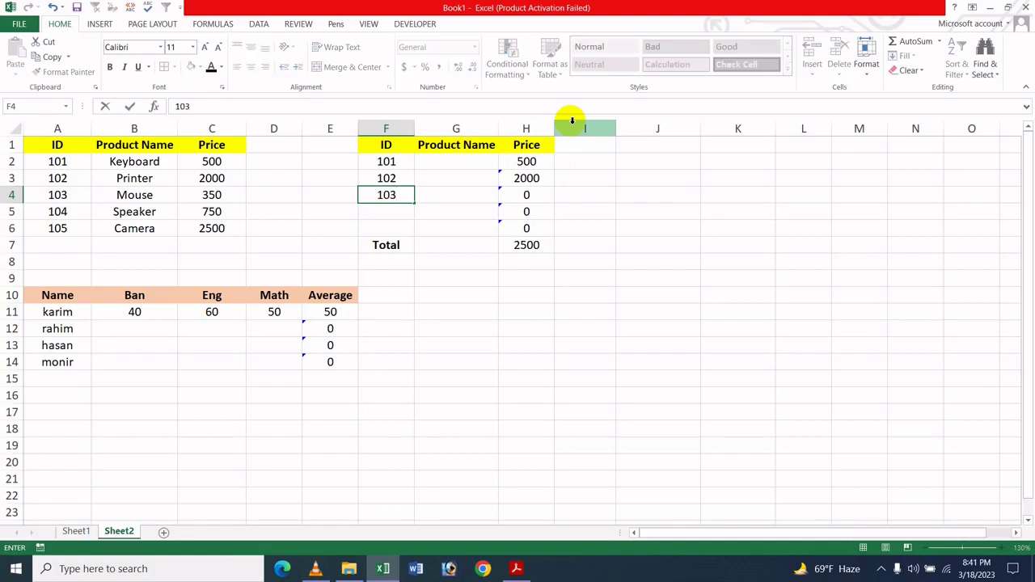
key("Return")
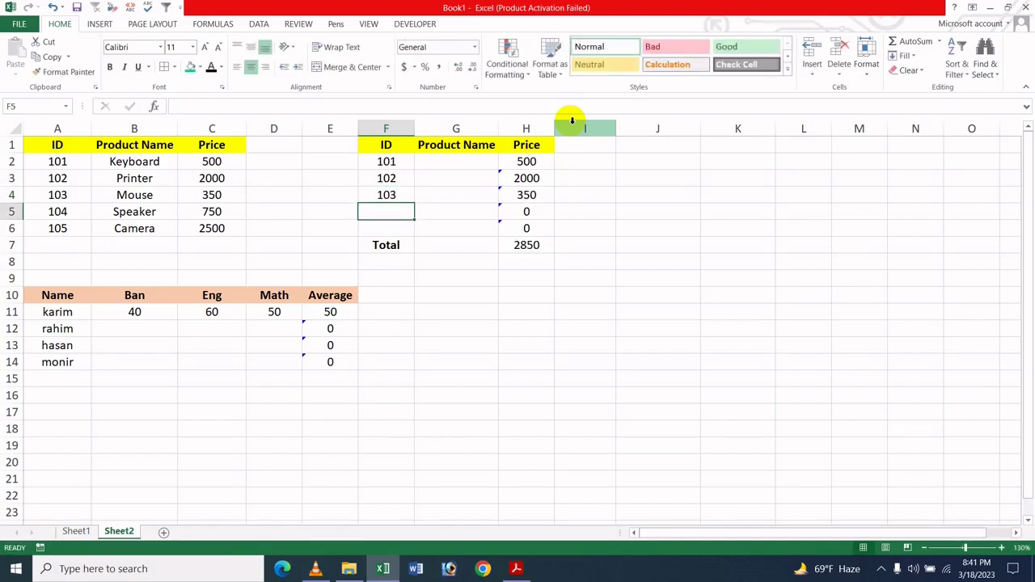
key("Return")
key("Up")
type("104")
key("Return")
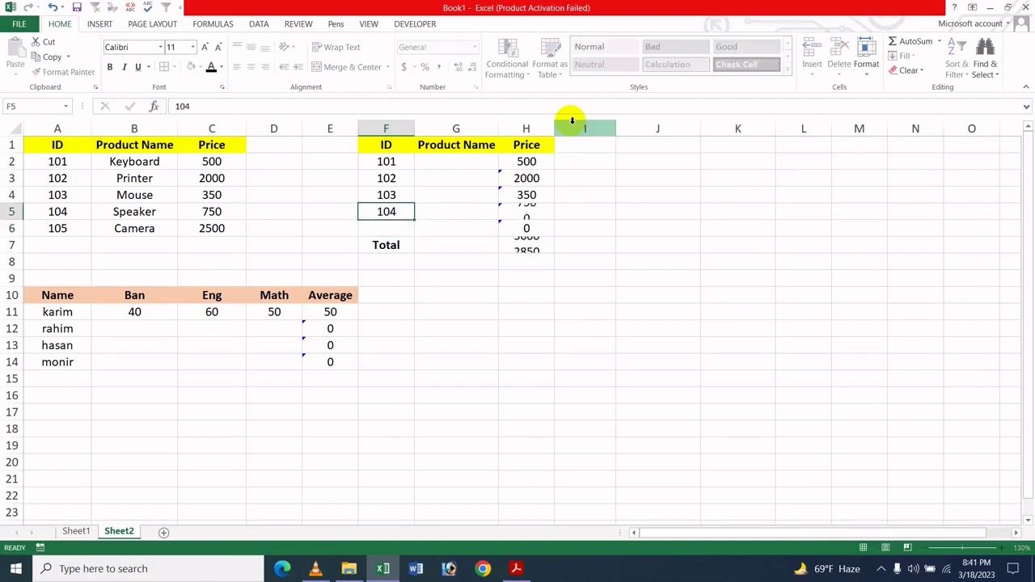
type("105")
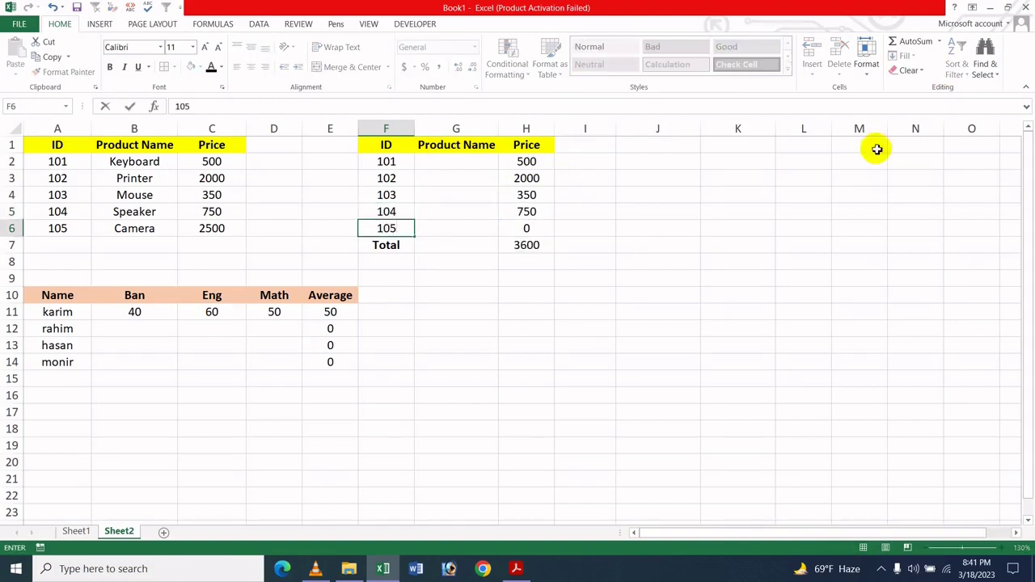
left_click(859, 261)
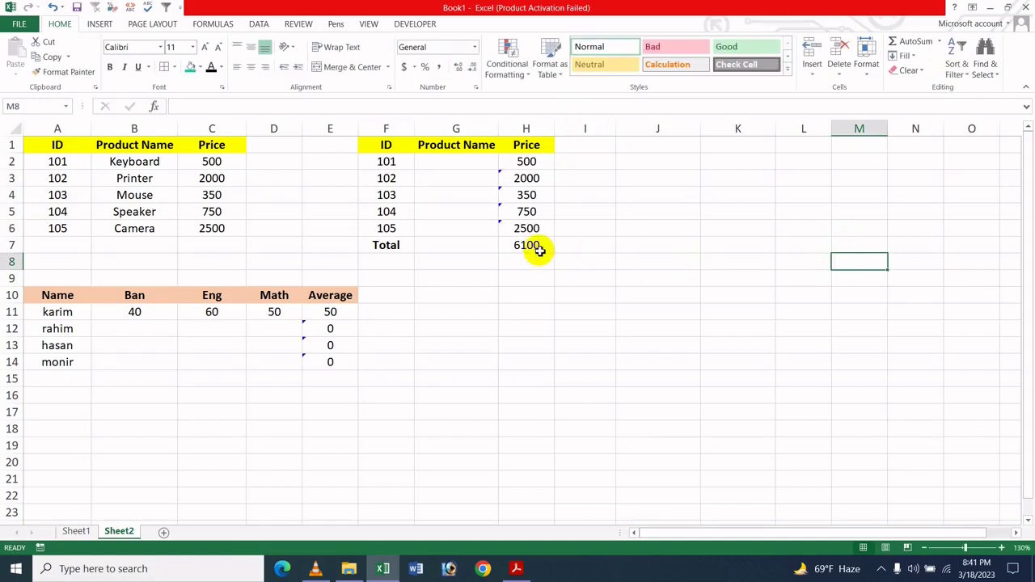
Step: Delete the IDs 104 and 105 from F5:F6
left_click_drag(379, 211, 383, 224)
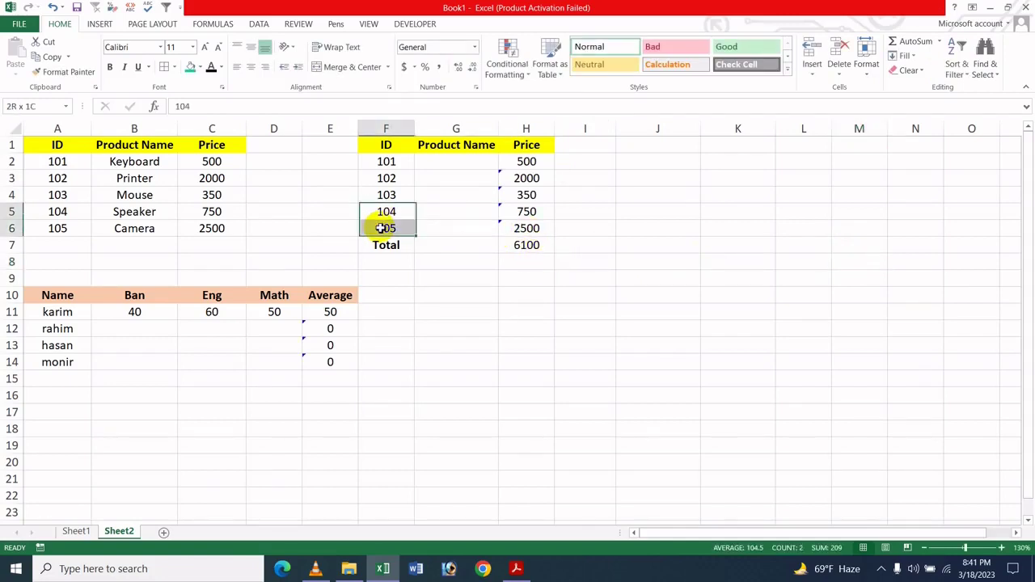
key("Delete")
left_click(801, 302)
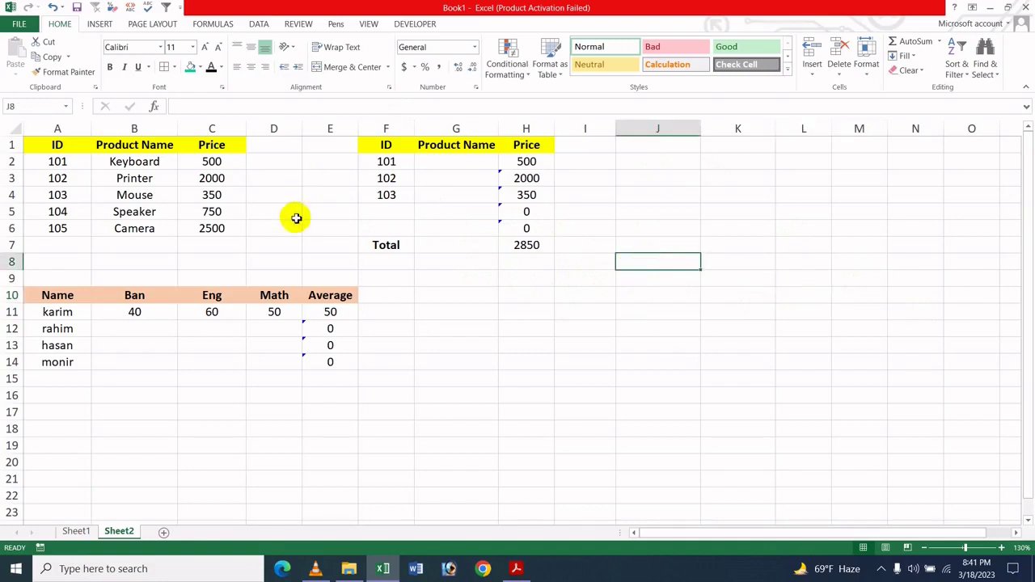
Step: Enter the logical value TRUE in cell G10
left_click(450, 225)
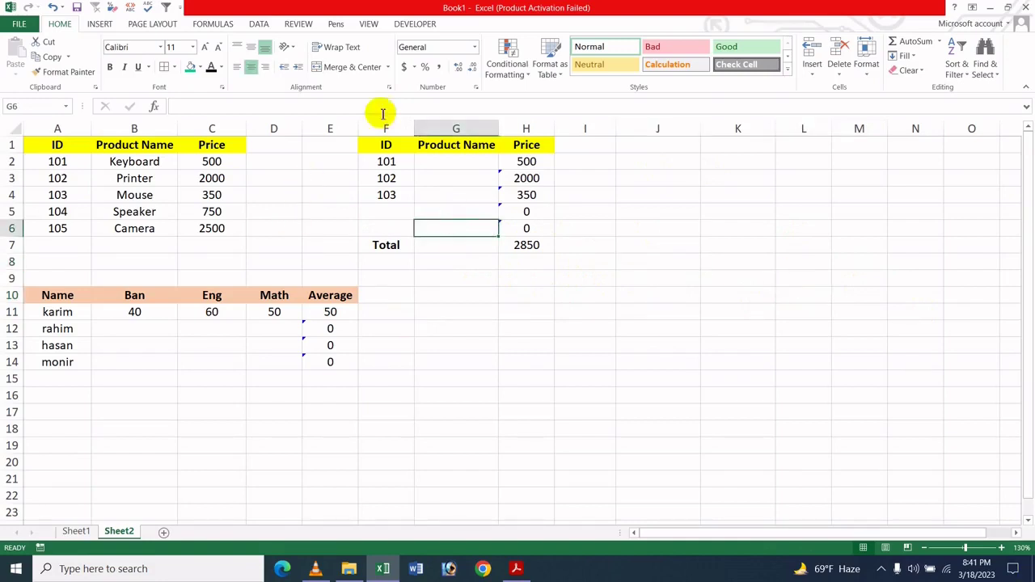
left_click(467, 298)
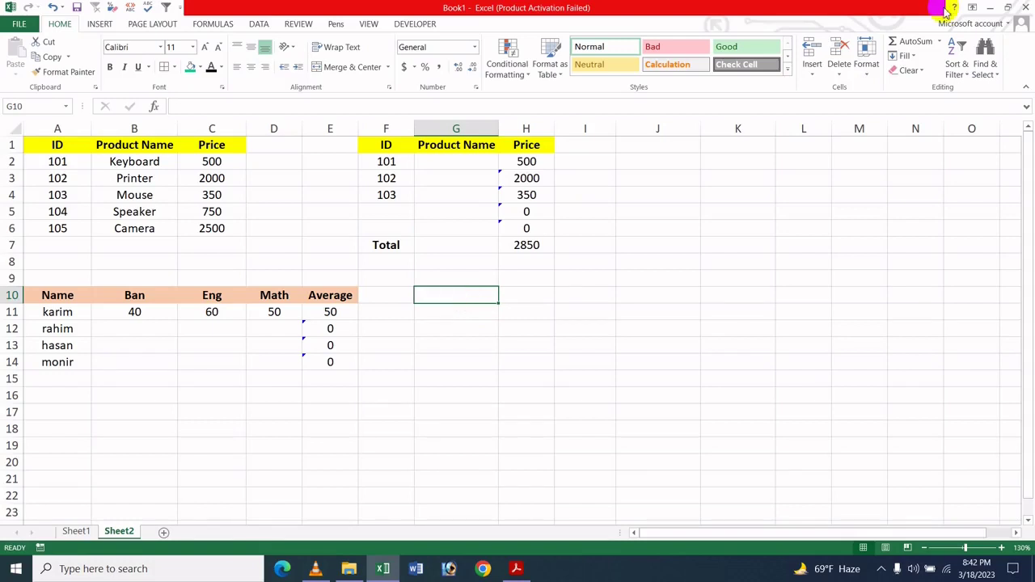
type("=")
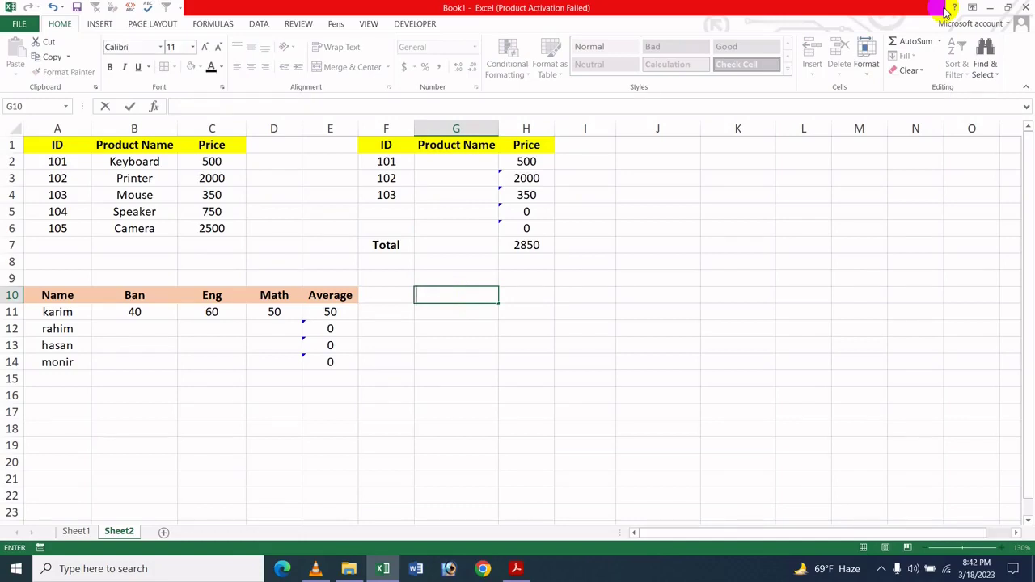
key("Tab")
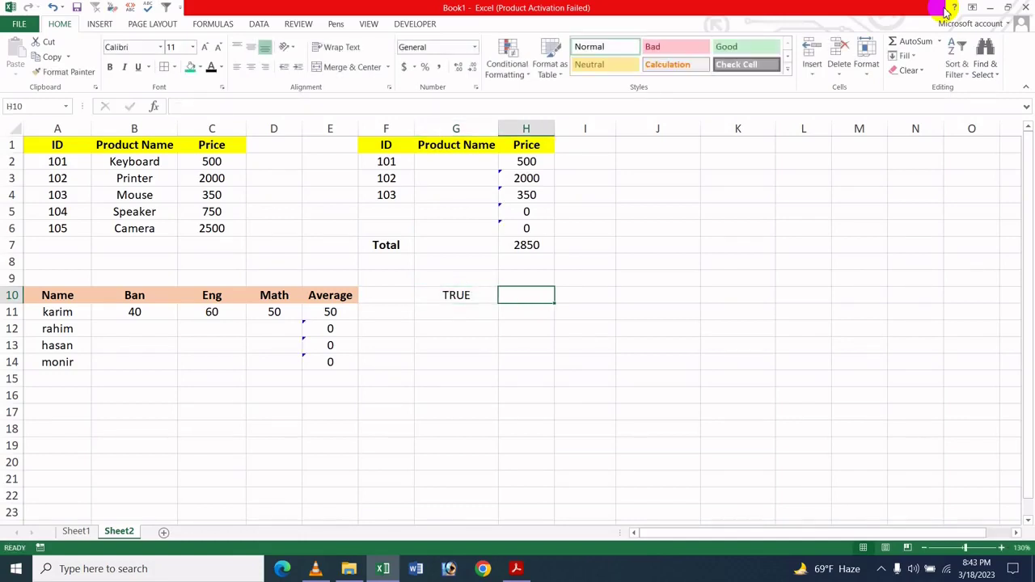
Step: Enter the formula =NOT(G10) in cell H10 to reverse the logical value beside it
type("=")
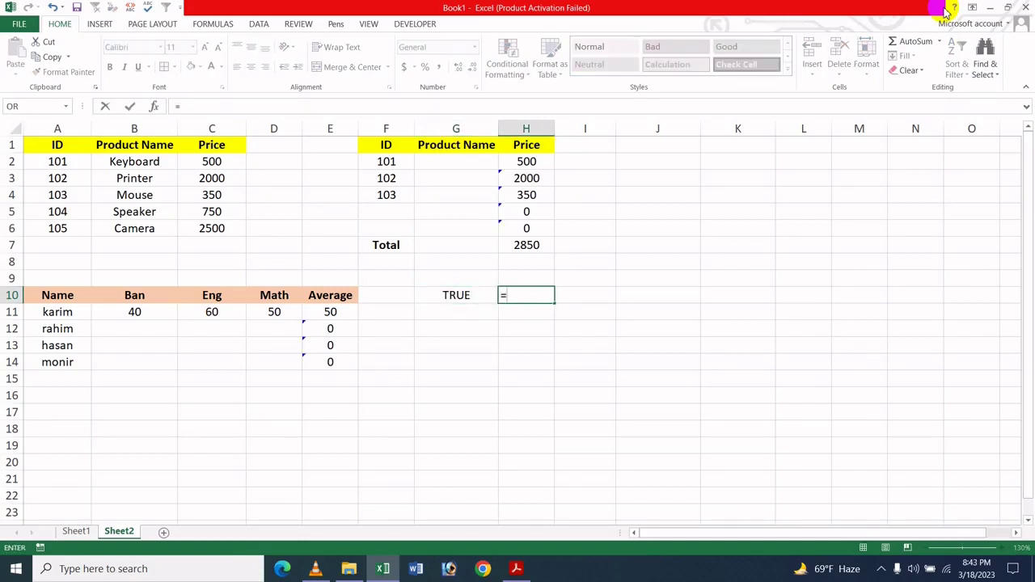
type("Not")
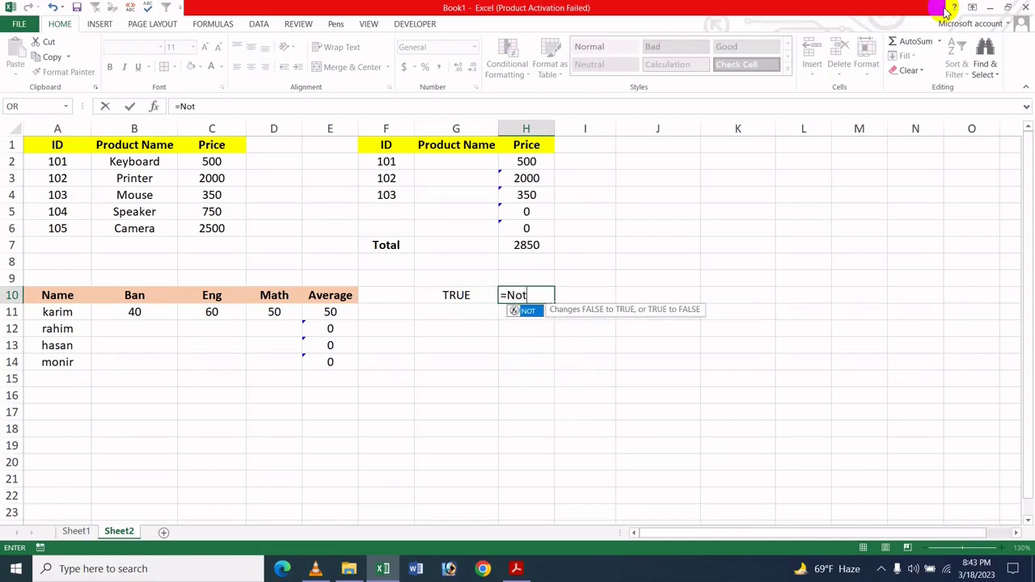
key("Tab")
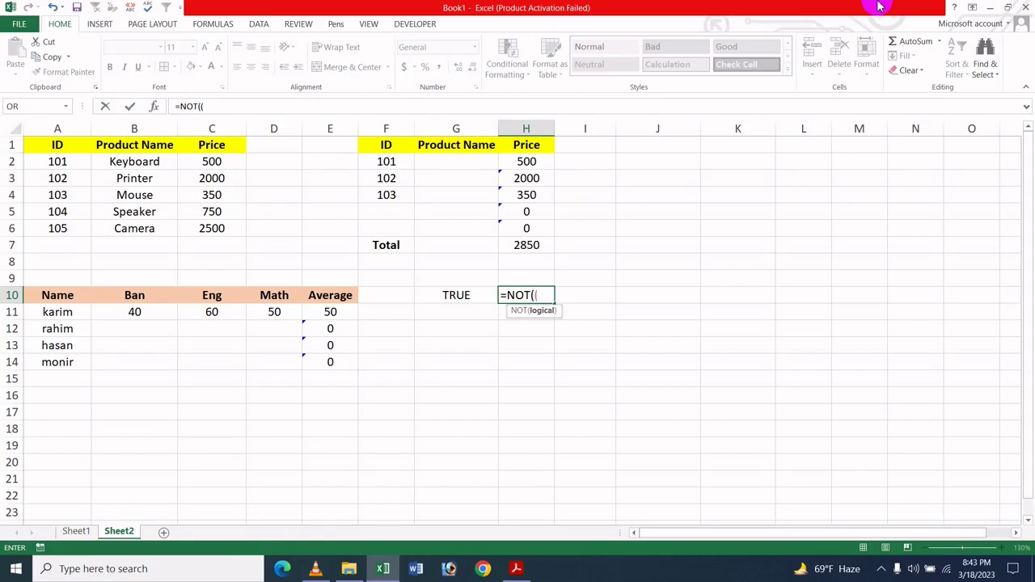
key("BackSpace")
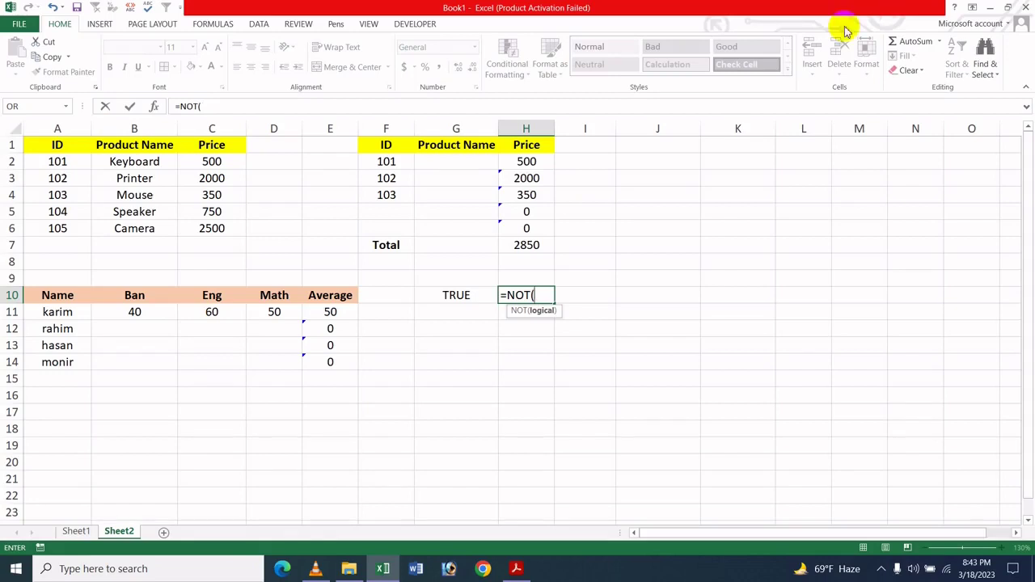
left_click(458, 296)
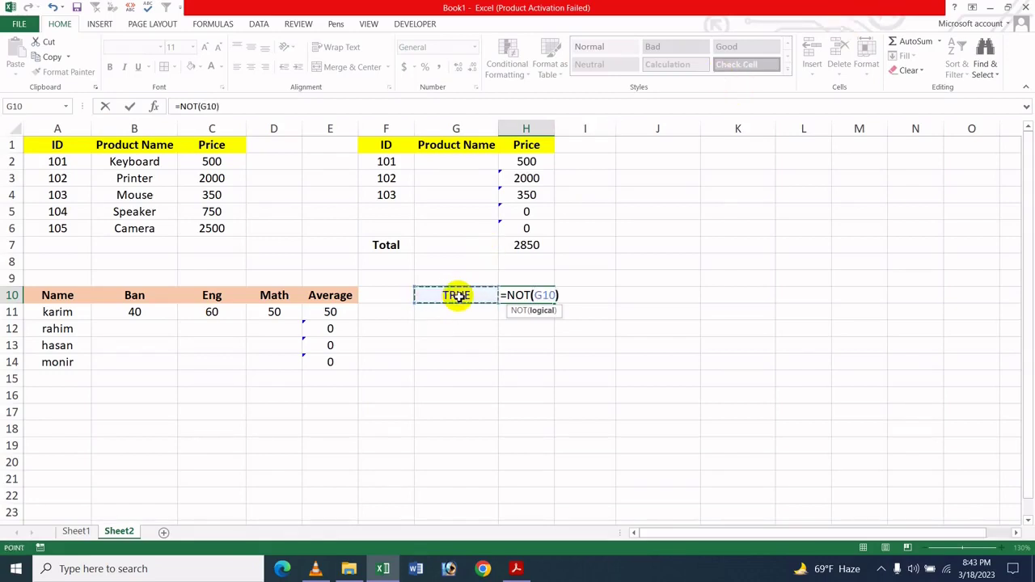
type(")")
key("Return")
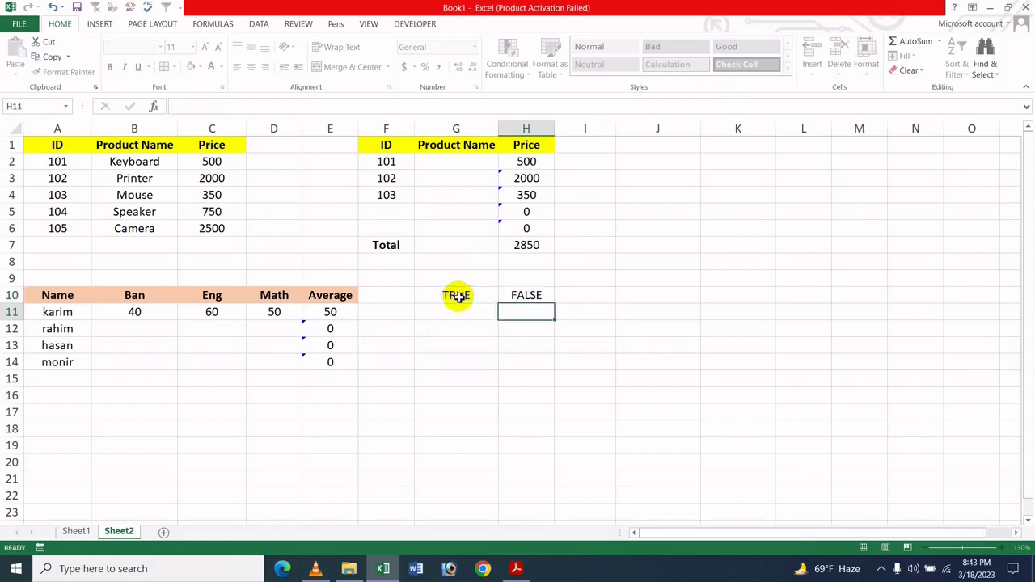
Step: Enter the sample numbers 4 in cell G12 and 5 in cell H12
left_click(449, 278)
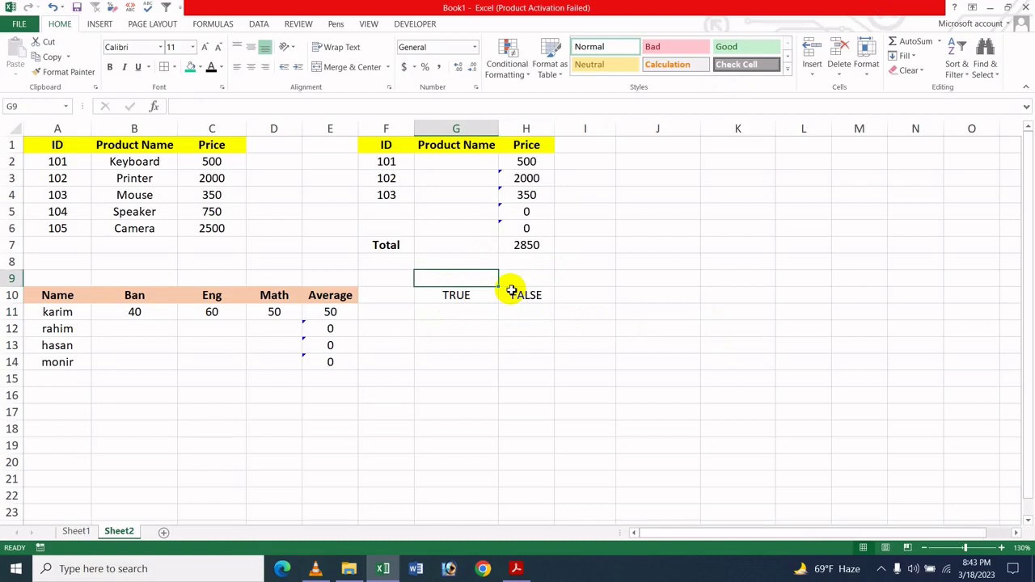
left_click(475, 312)
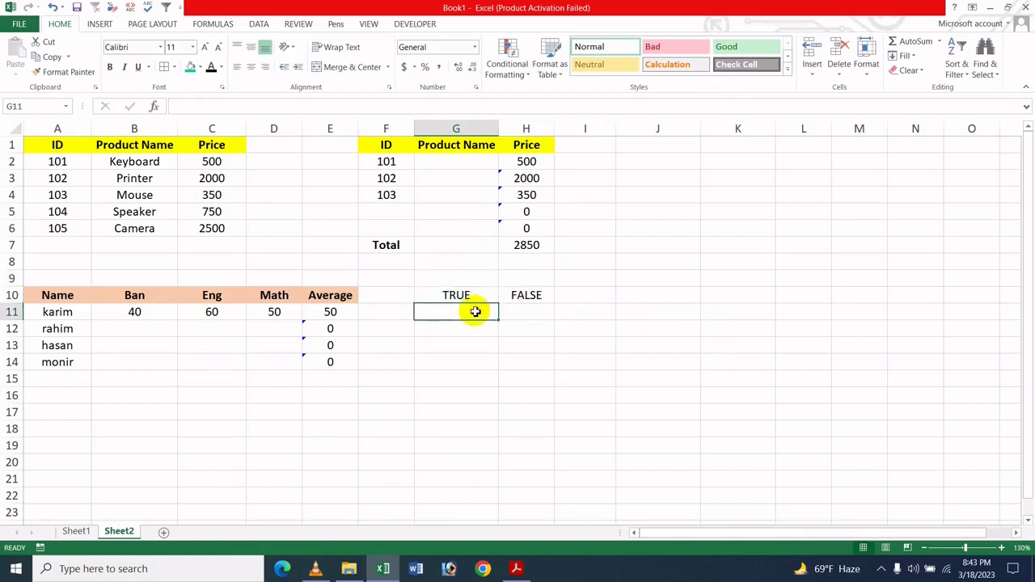
left_click(459, 332)
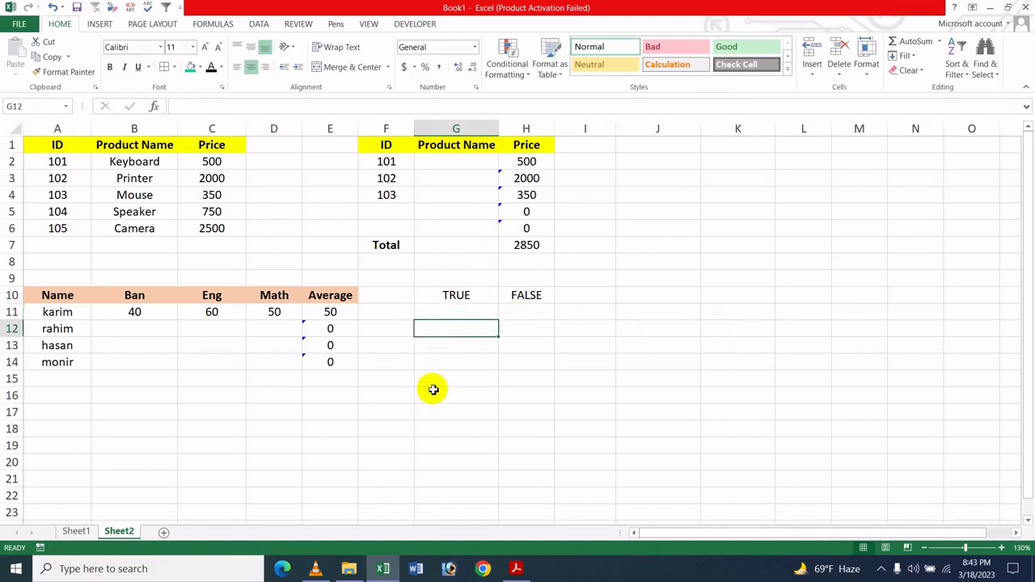
type("4")
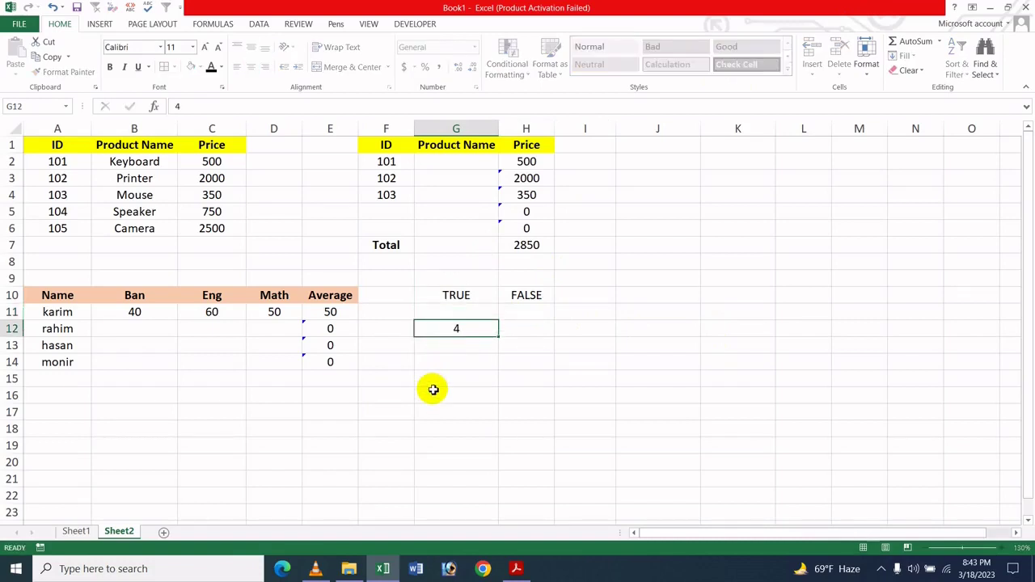
key("Tab")
type("5")
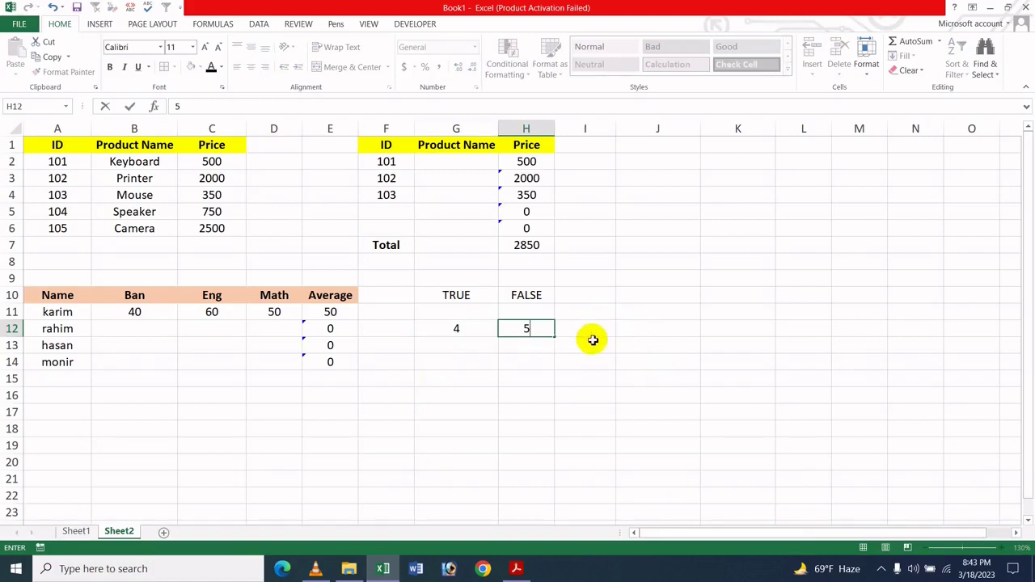
key("Tab")
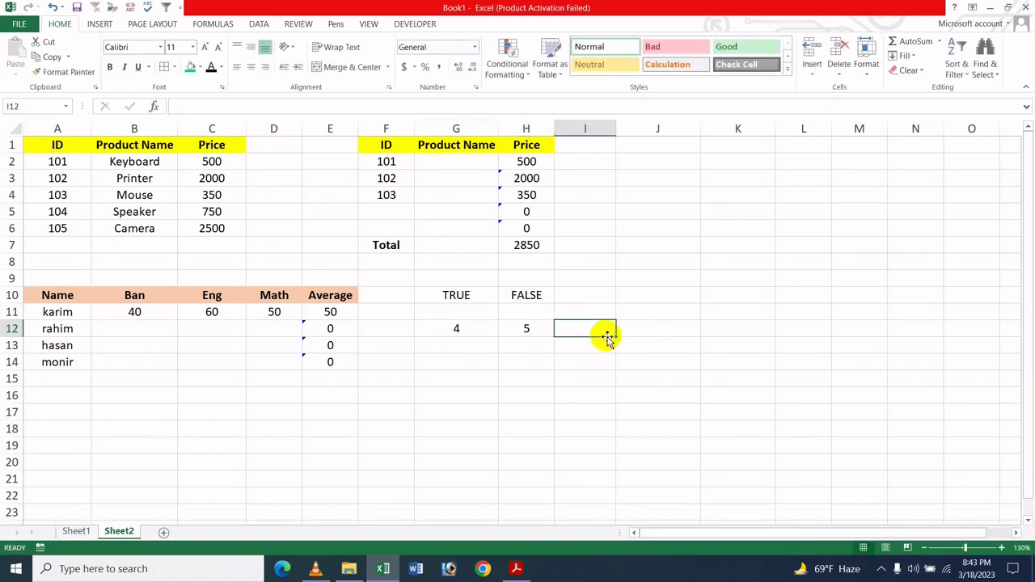
Step: Enter the comparison formula =G12>H12 in cell I12 and check it against the compared numbers
type("=")
left_click(483, 331)
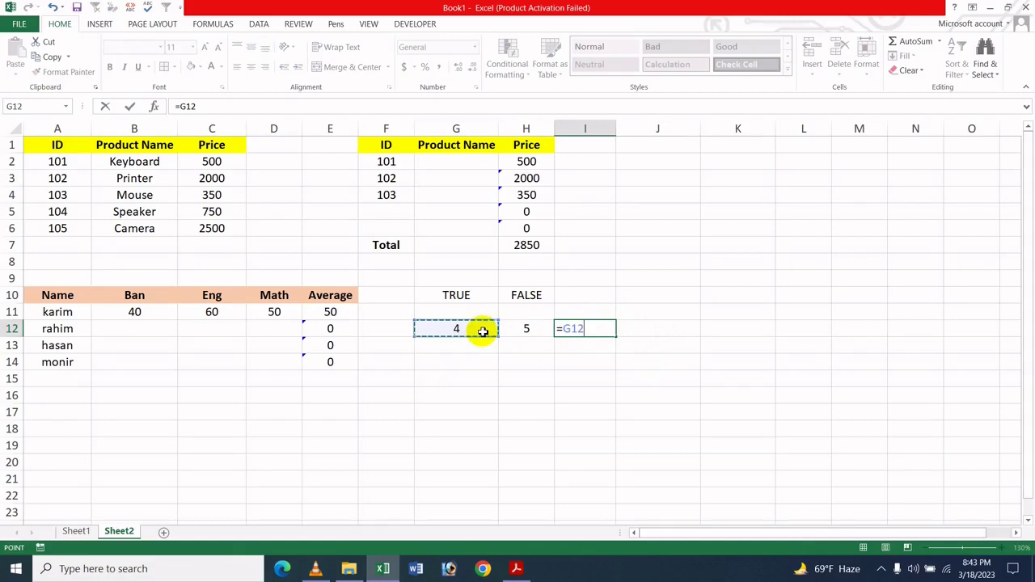
type(">")
left_click(512, 331)
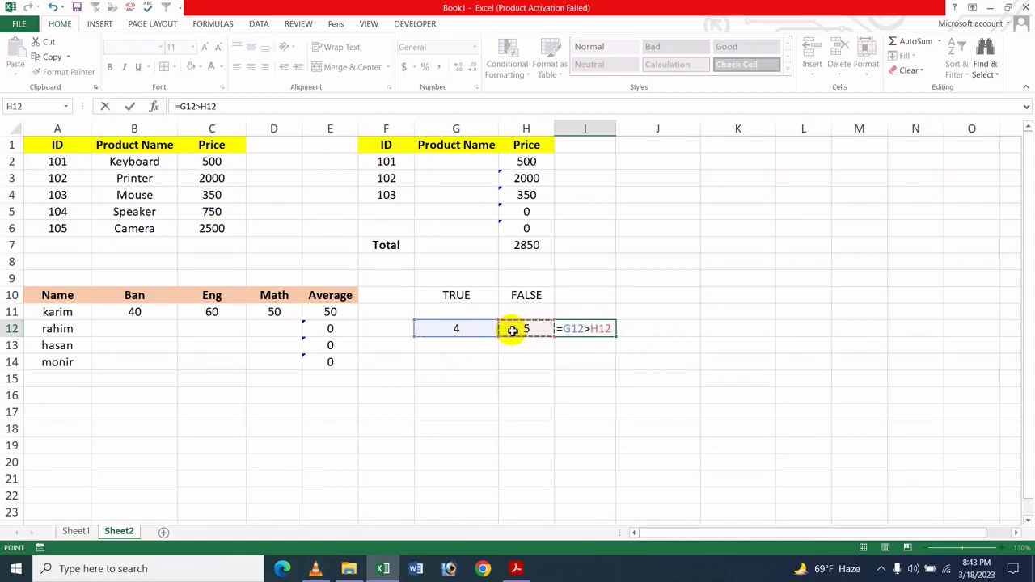
key("Return")
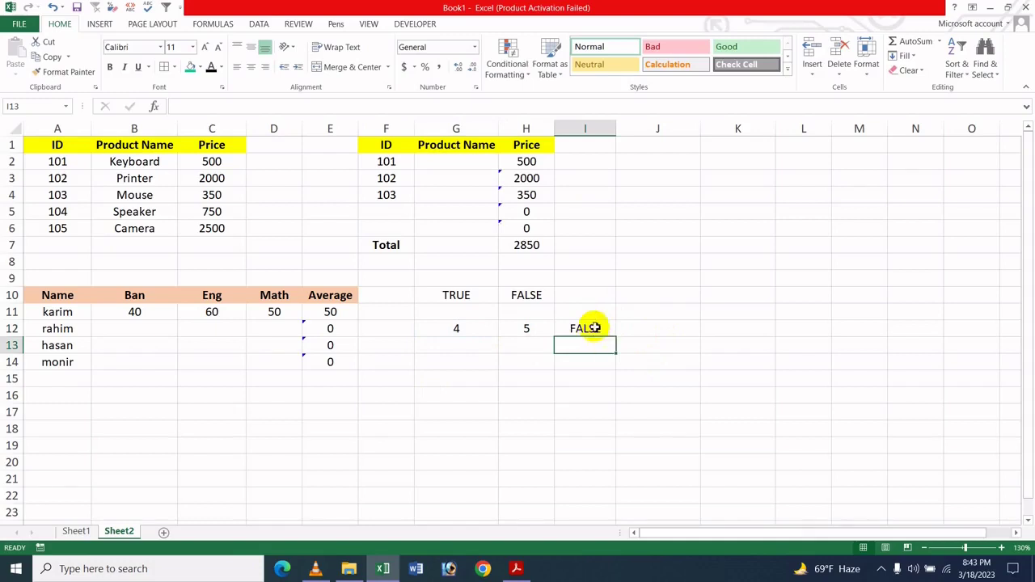
left_click(594, 327)
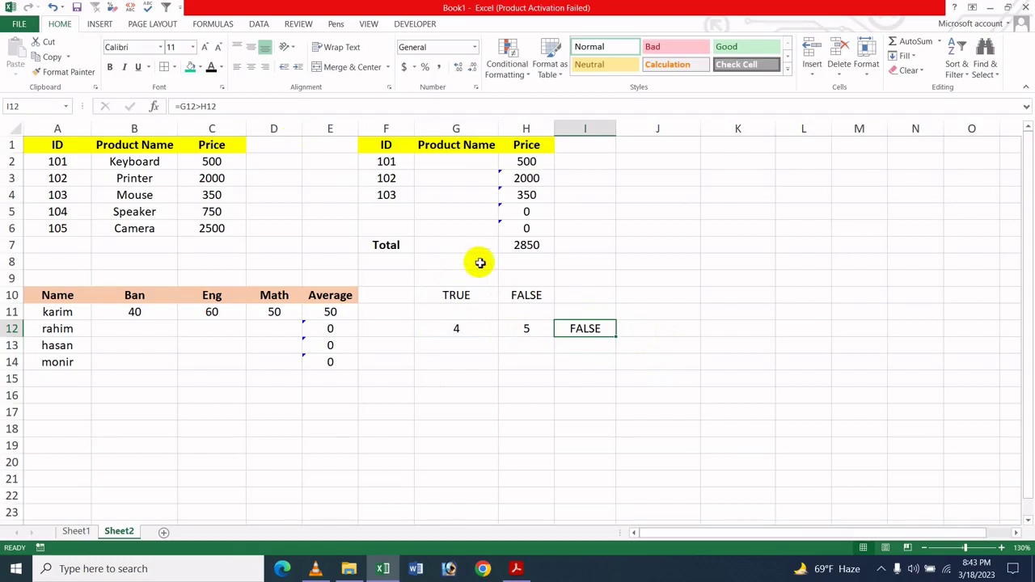
left_click(529, 330)
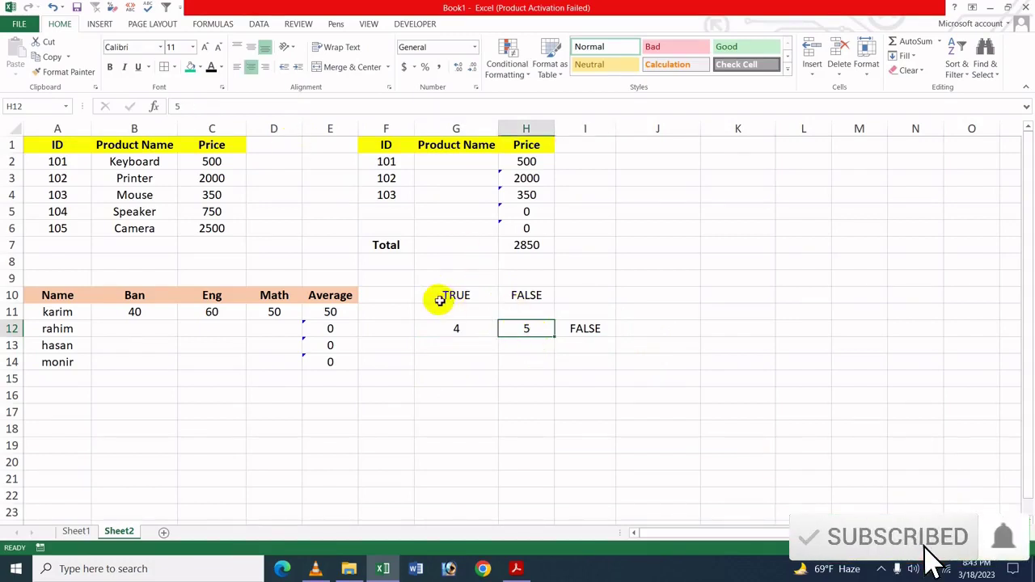
left_click(593, 329)
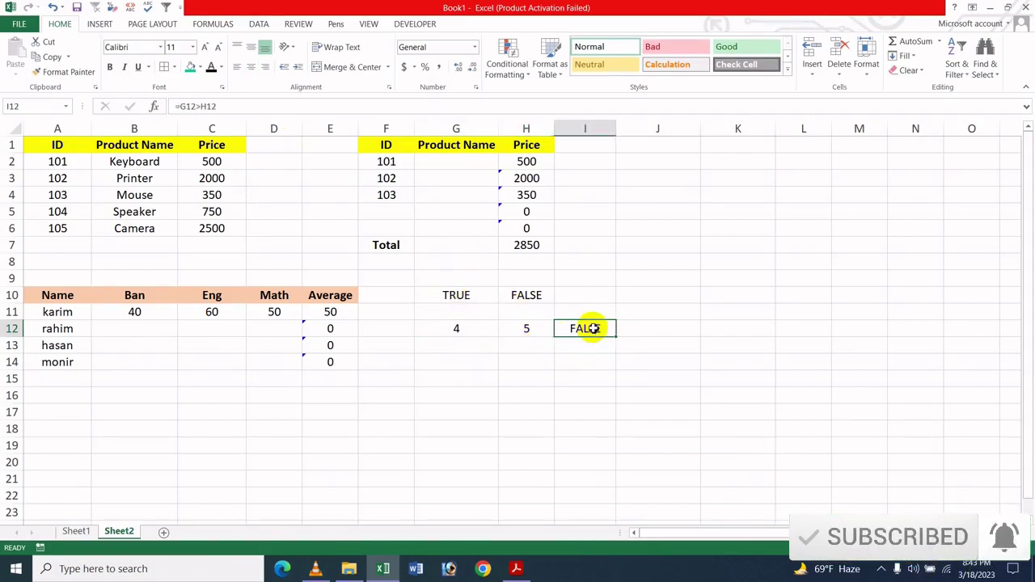
Step: Enter the formula =NOT(G12>H12) in cell J12 to reverse the comparison
left_click(651, 333)
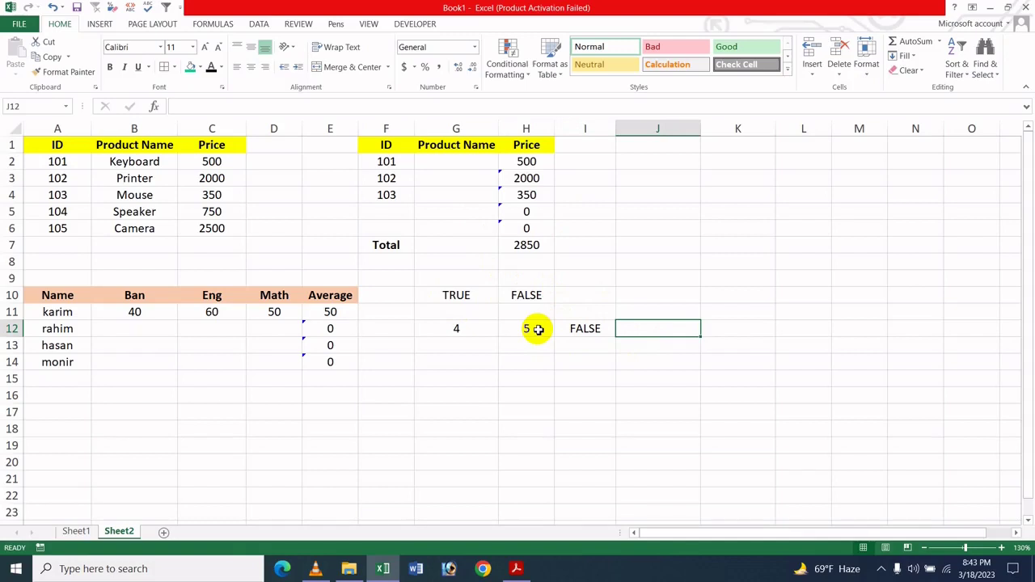
type("=NOT(")
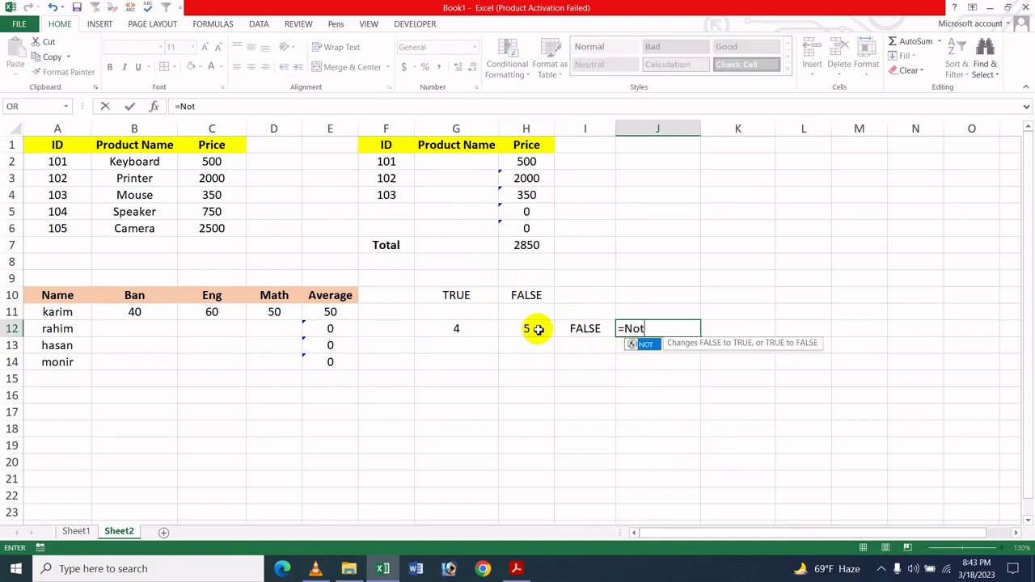
left_click(476, 330)
type(">")
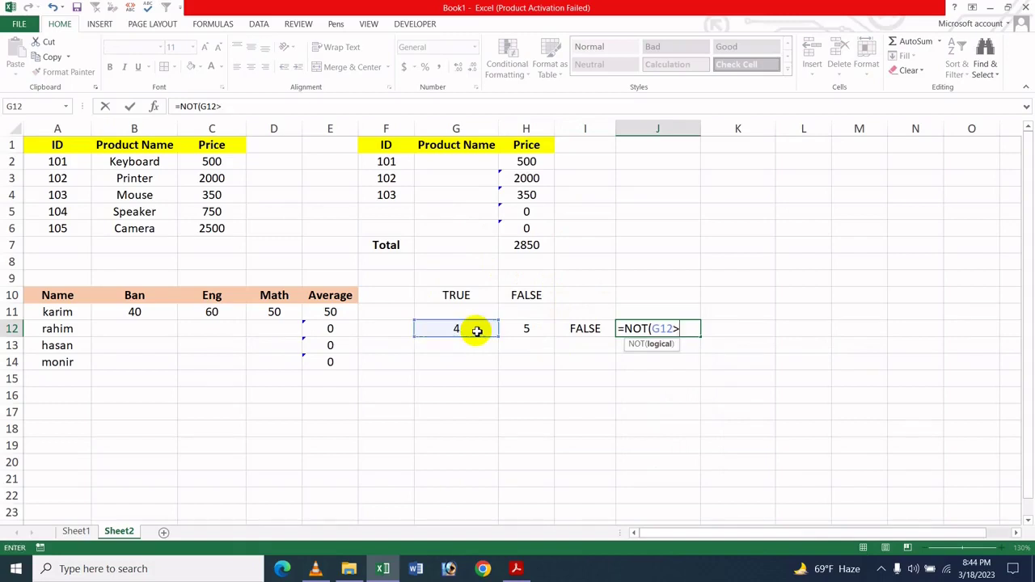
left_click(530, 326)
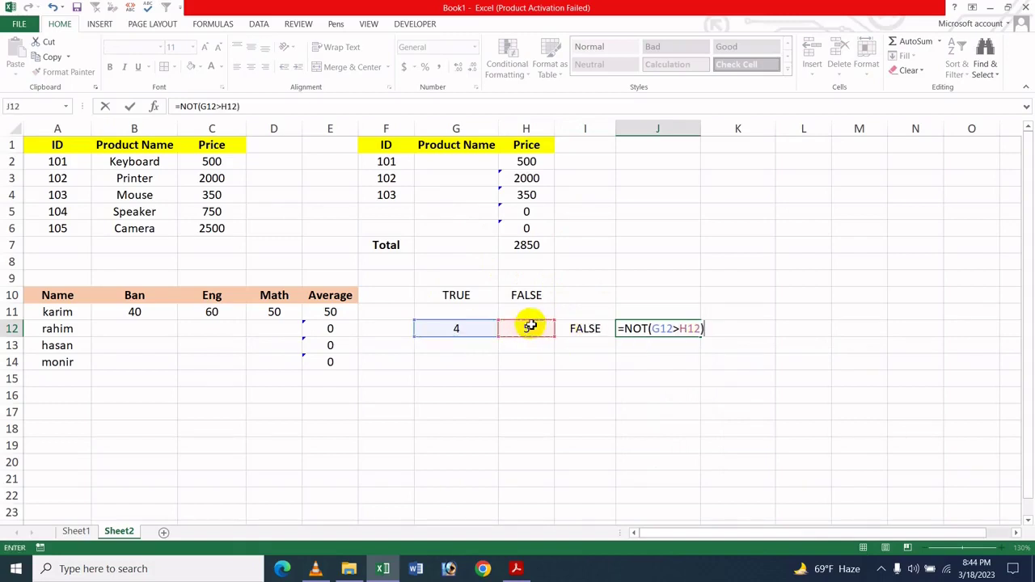
key("Return")
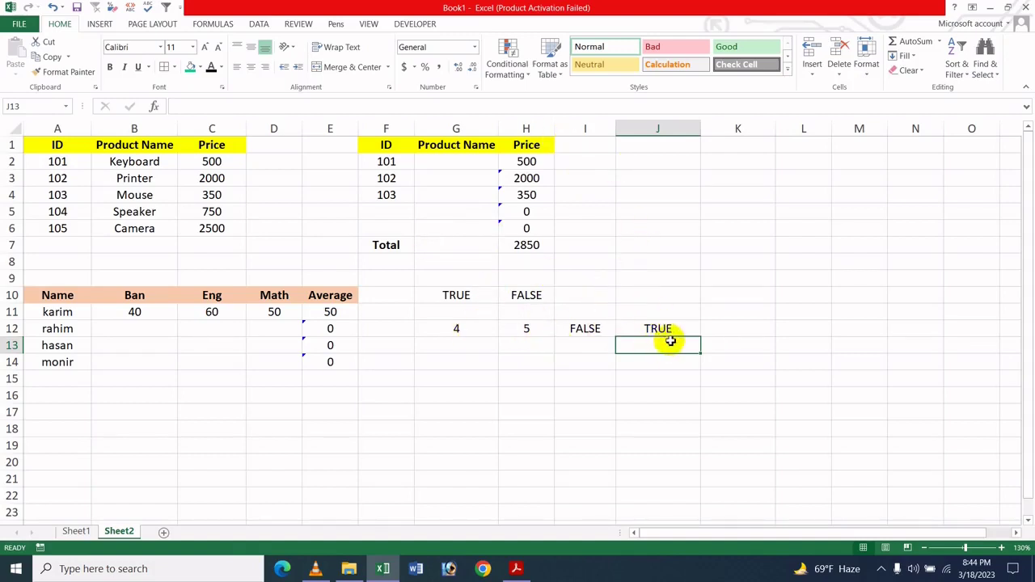
Step: Switch to Adobe Acrobat Reader to show the title page of the IFERROR IFNA NOT tutorial PDF
left_click(785, 316)
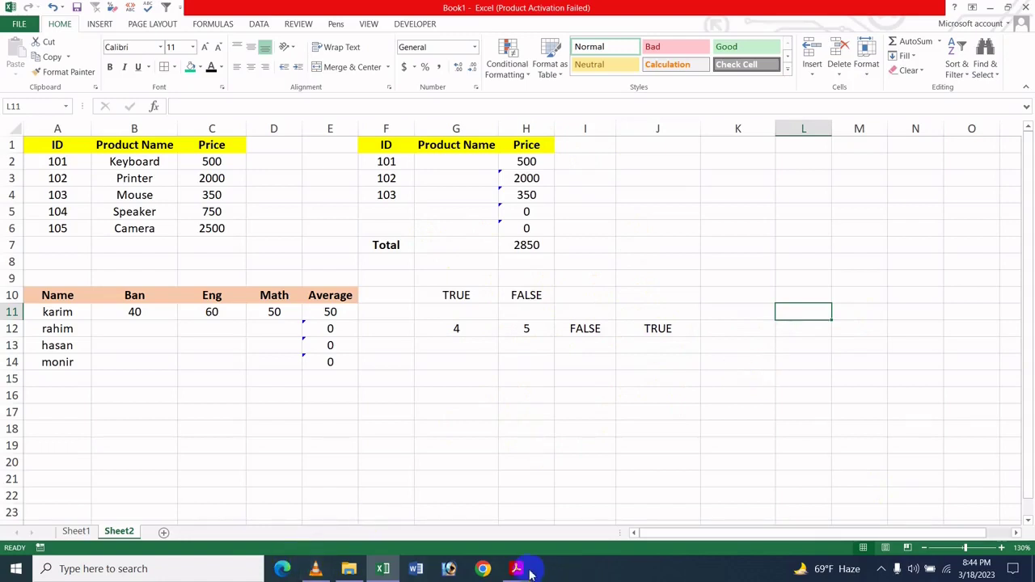
left_click(474, 518)
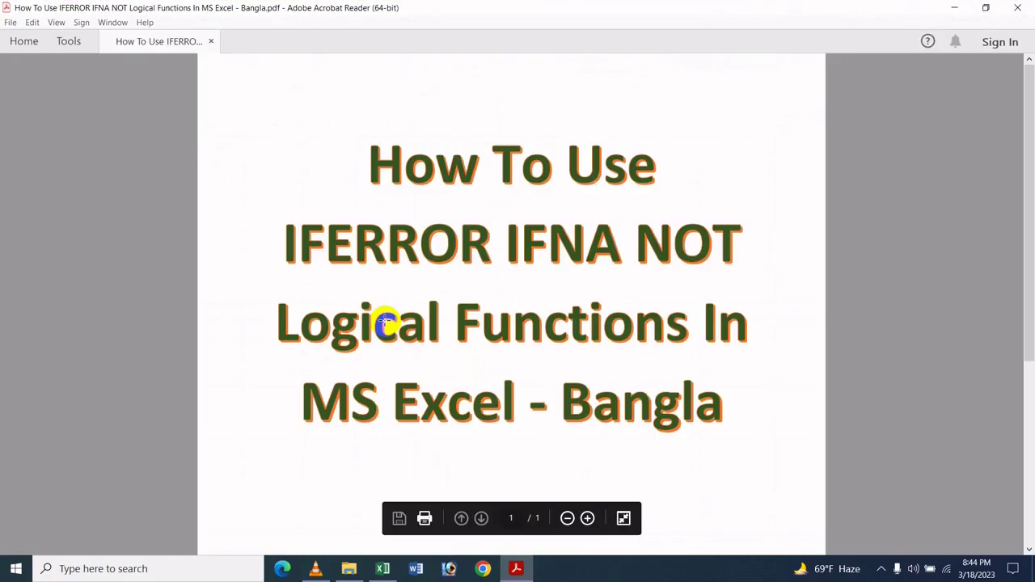